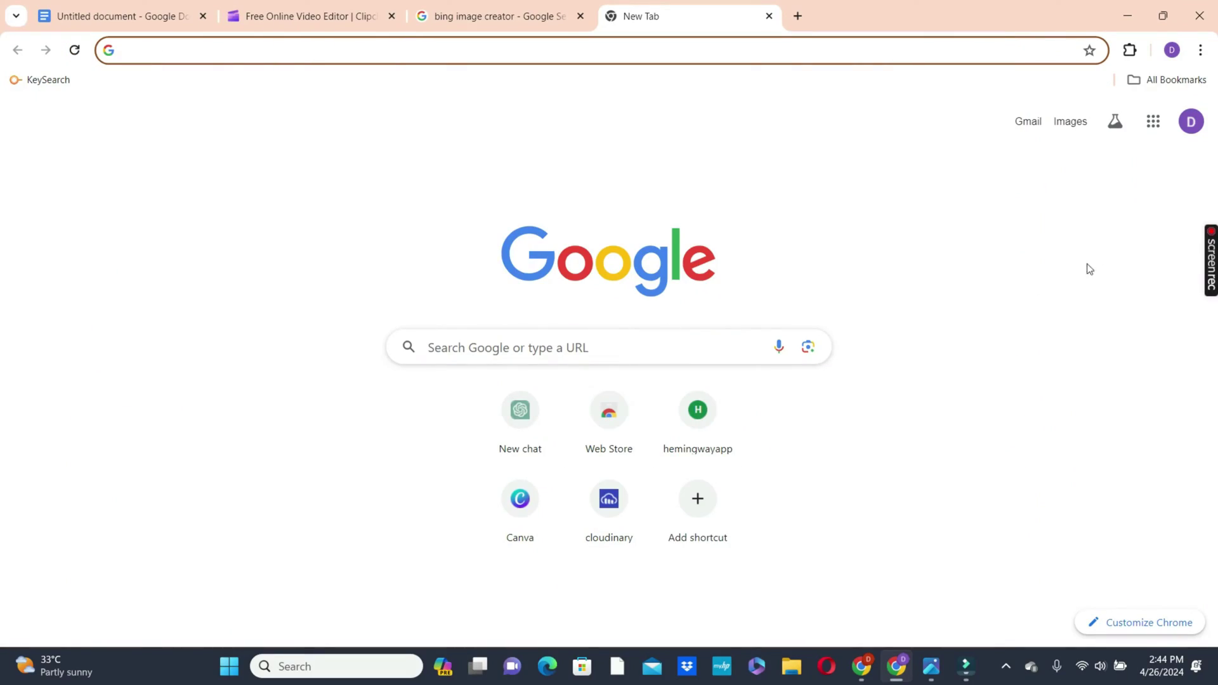
# Step: Search Google for 'bing image creator' and open the Image Creator from Microsoft Designer result
pyautogui.click(640, 341)
pyautogui.click(639, 342)
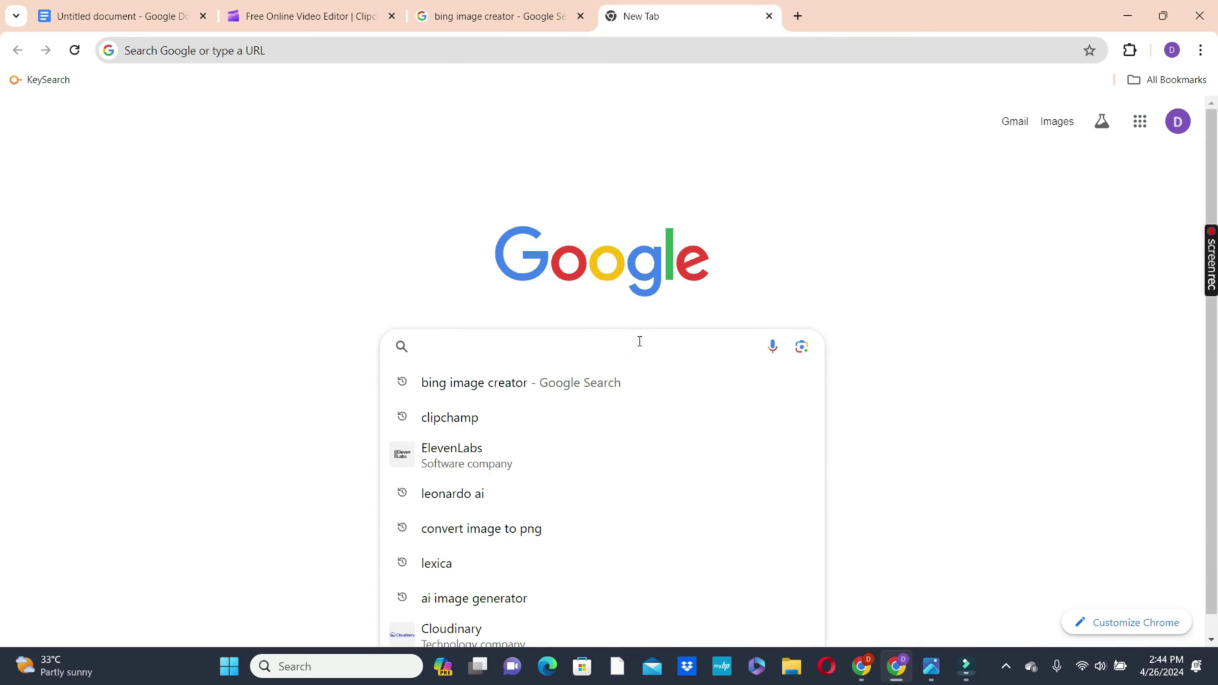
pyautogui.write('bing ima')
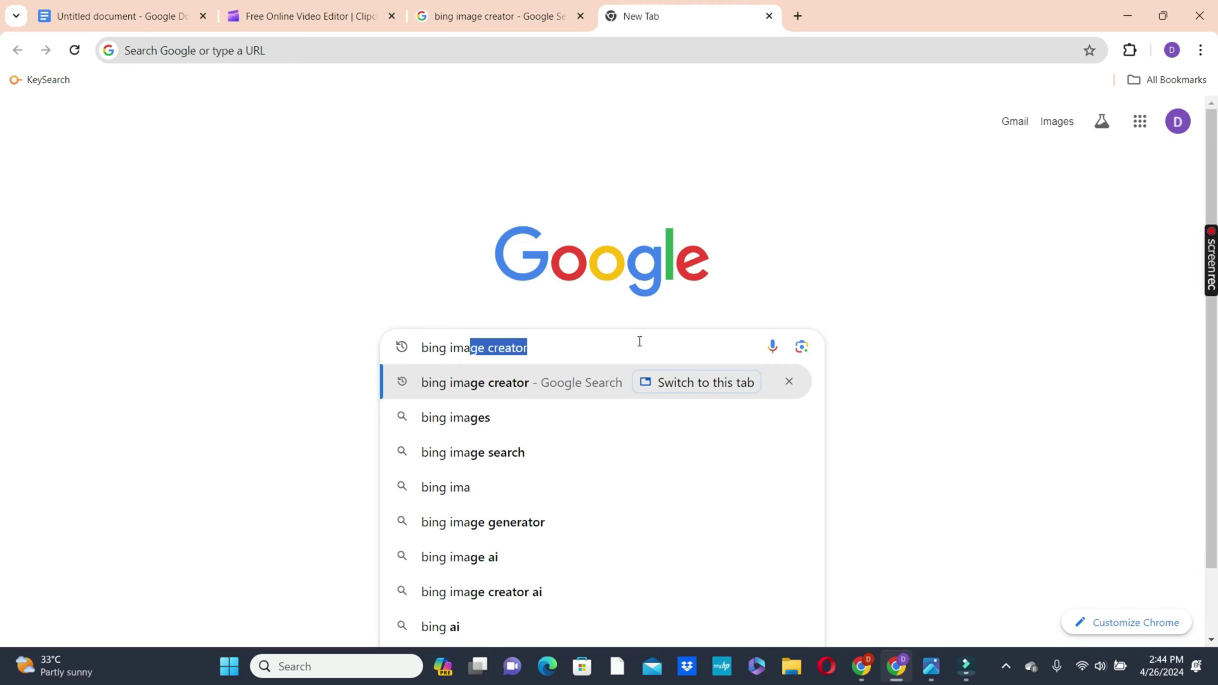
pyautogui.write('ge creator')
pyautogui.press('Return')
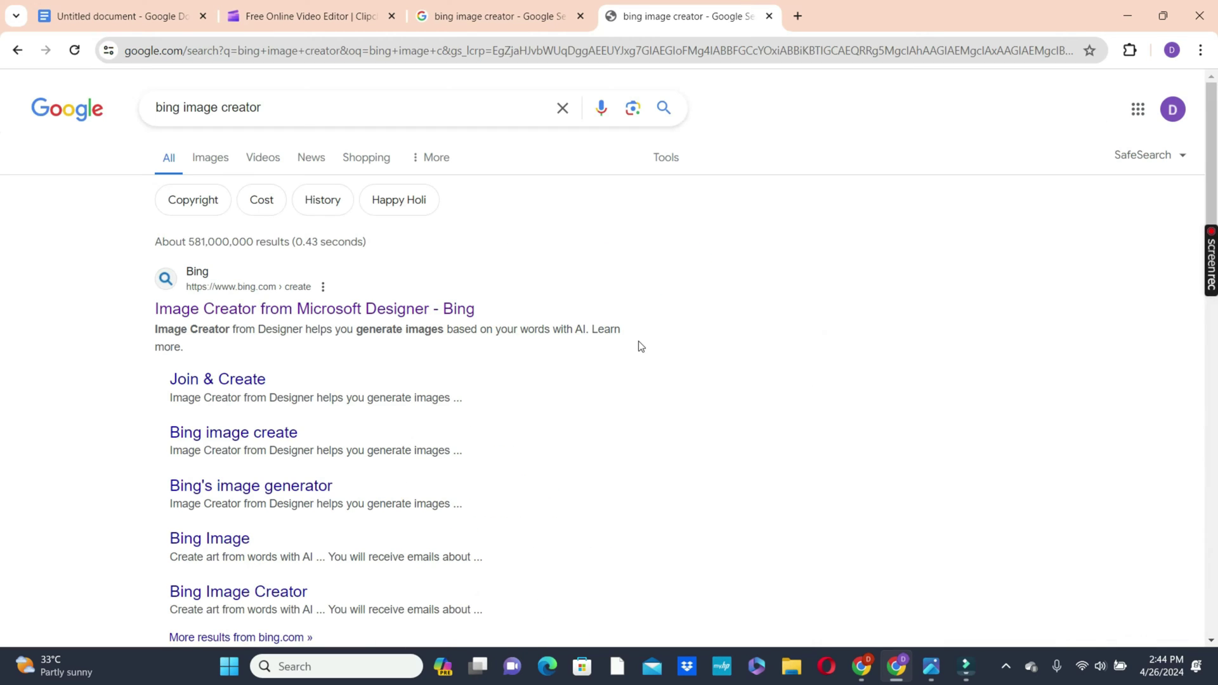
pyautogui.click(348, 320)
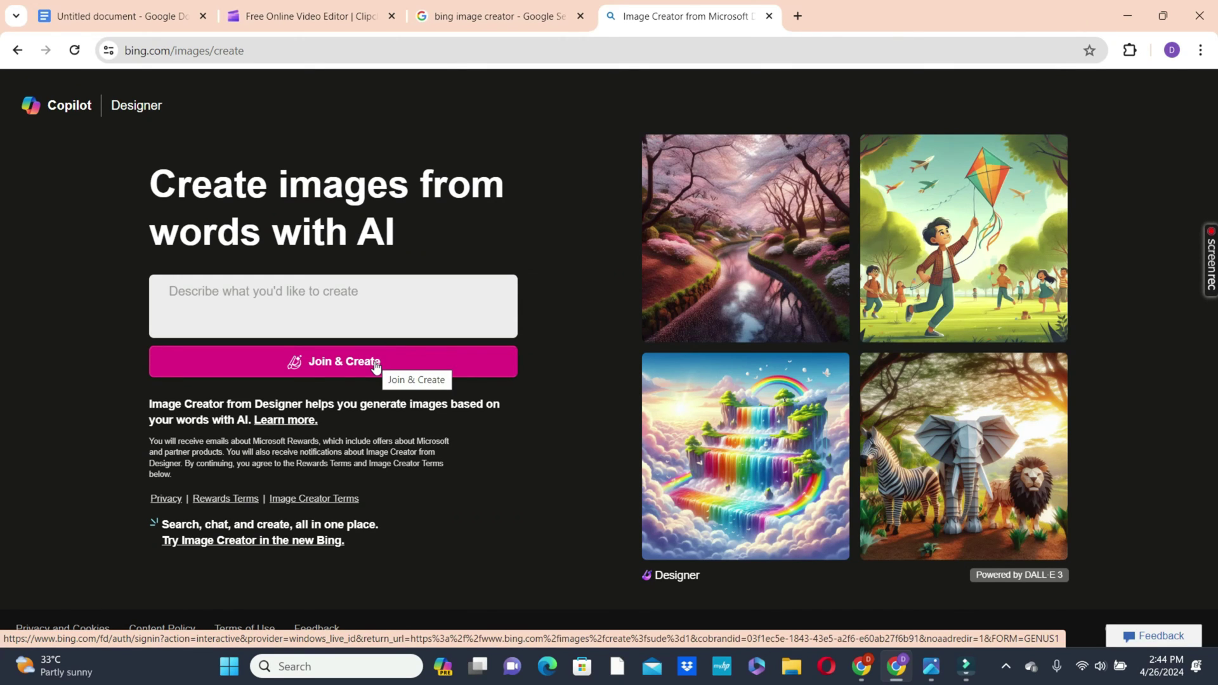
# Step: From Join & Create, choose to sign in with a personal Microsoft account
pyautogui.click(375, 363)
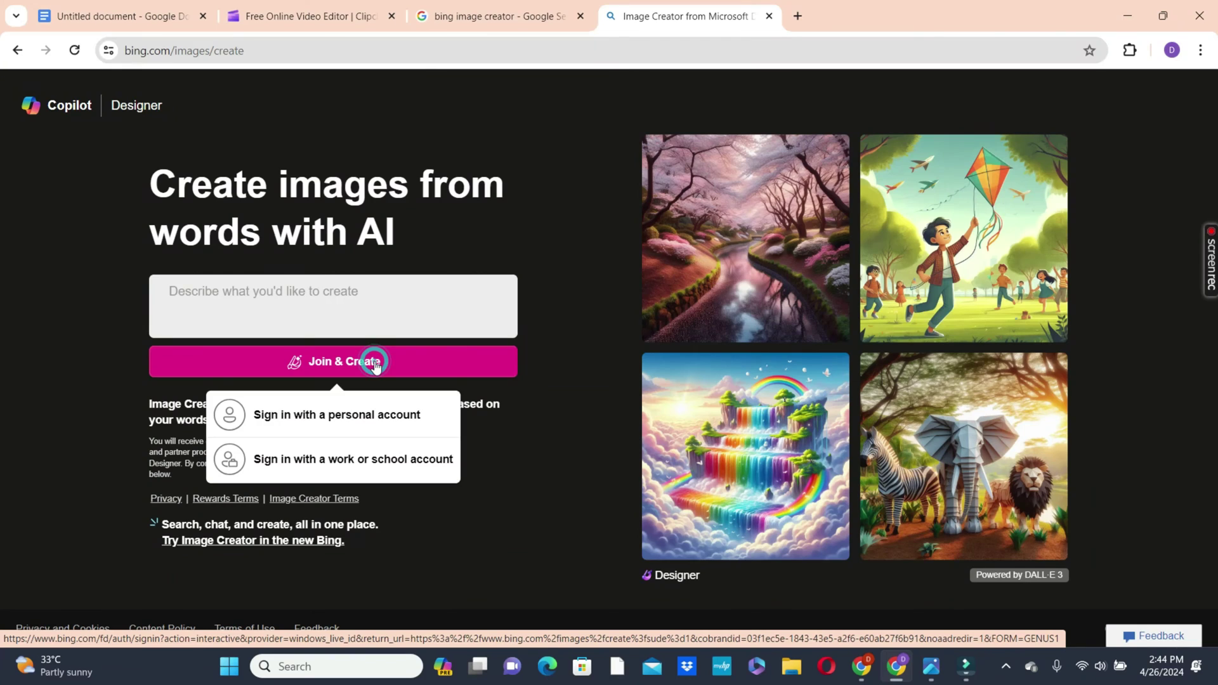
pyautogui.click(348, 416)
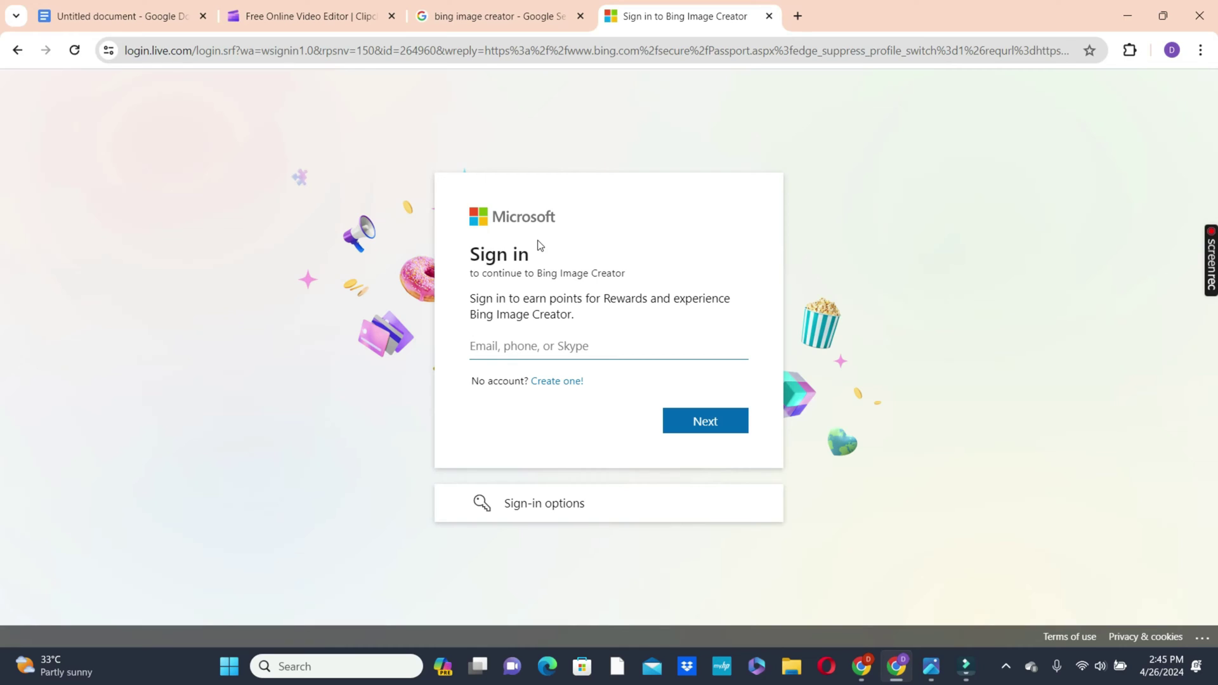
# Step: Start creating a new Microsoft account using the pasted Gmail address
pyautogui.click(561, 384)
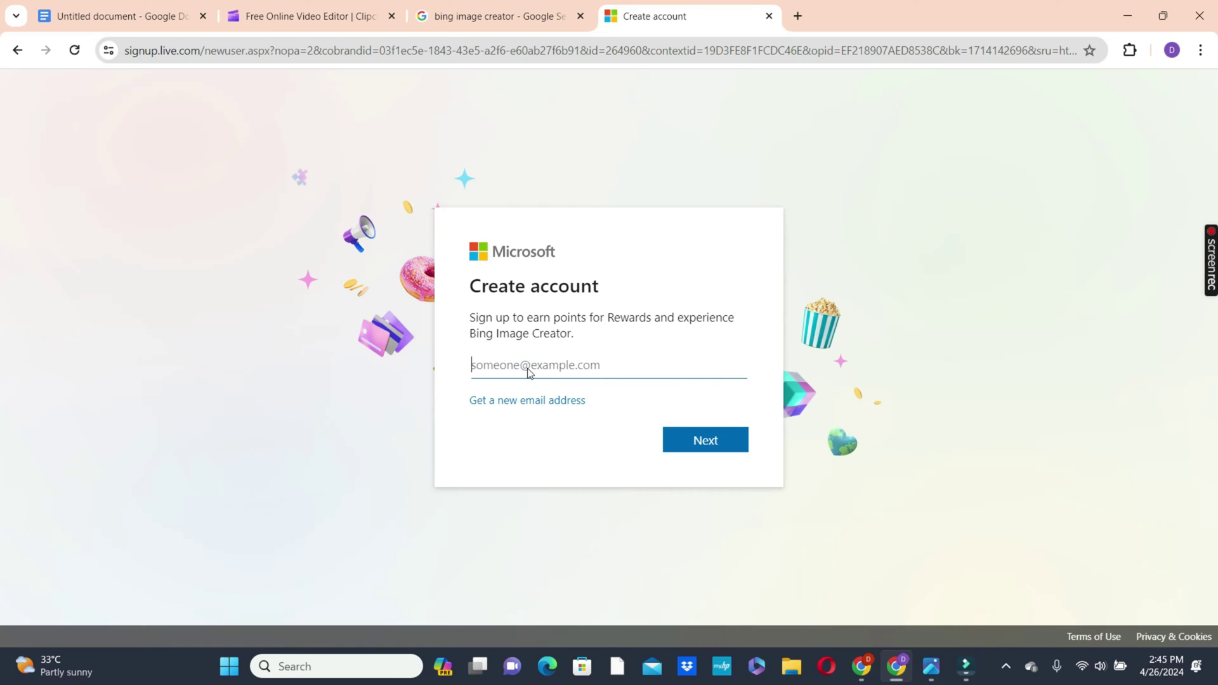
pyautogui.hotkey('ctrl', 'v')
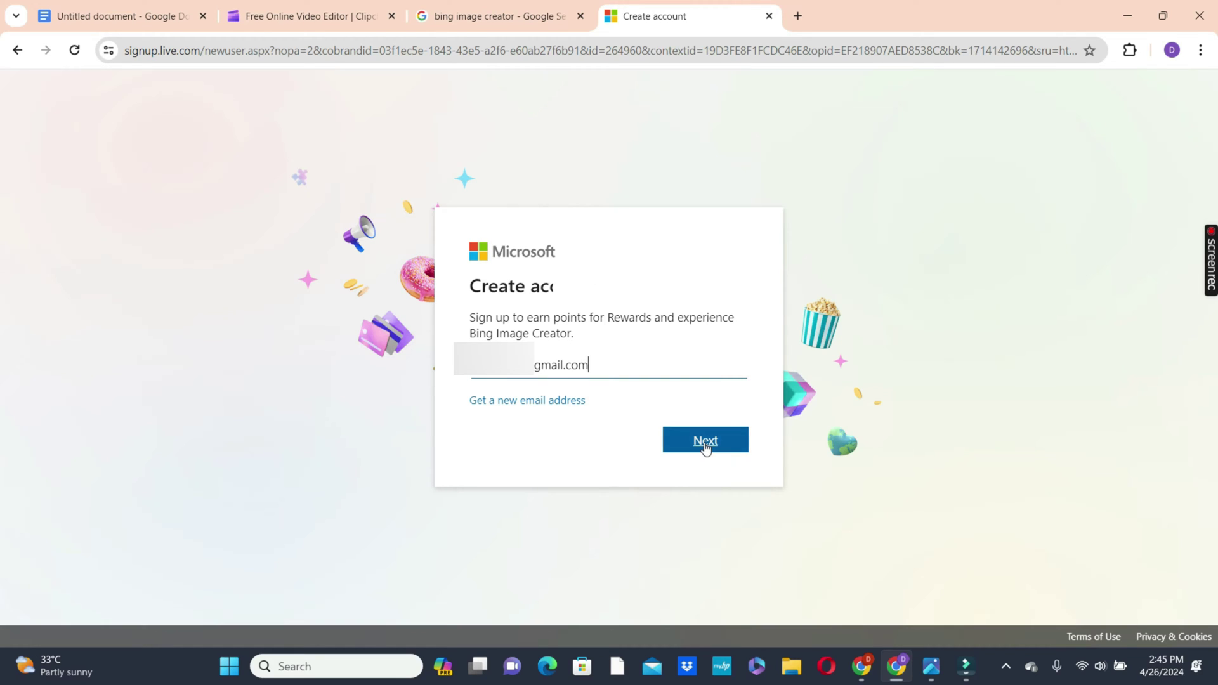
pyautogui.click(704, 444)
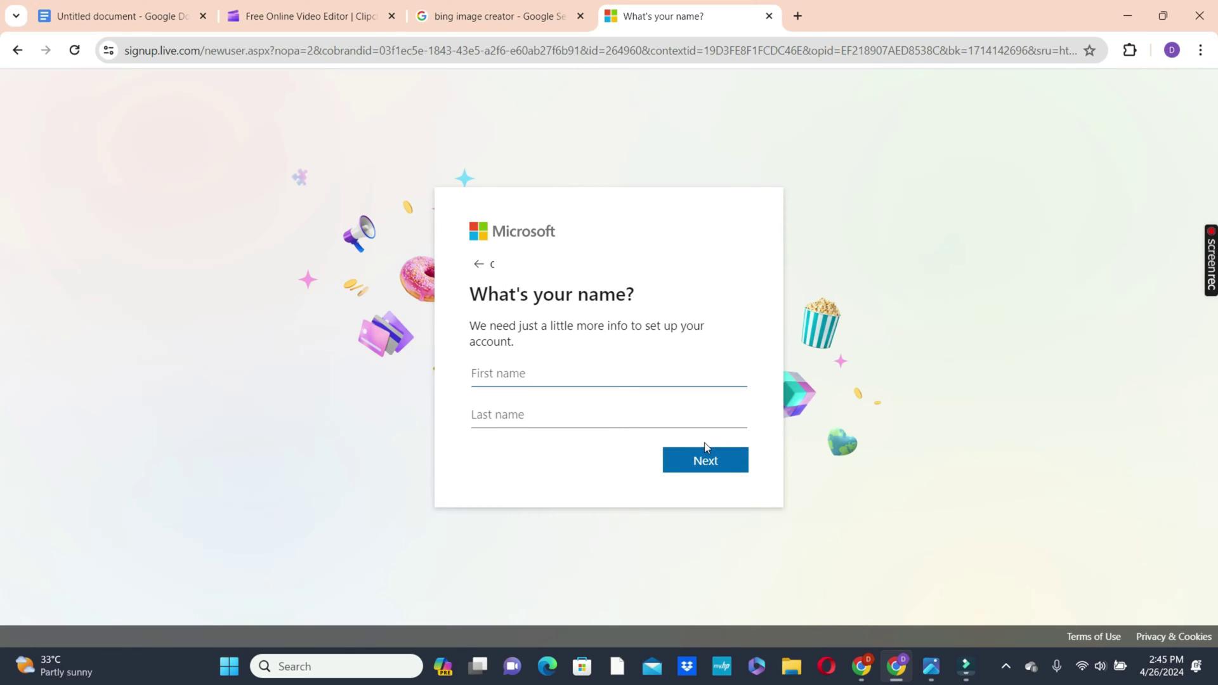
# Step: Enter the first and last name and continue to the birthdate step
pyautogui.click(494, 373)
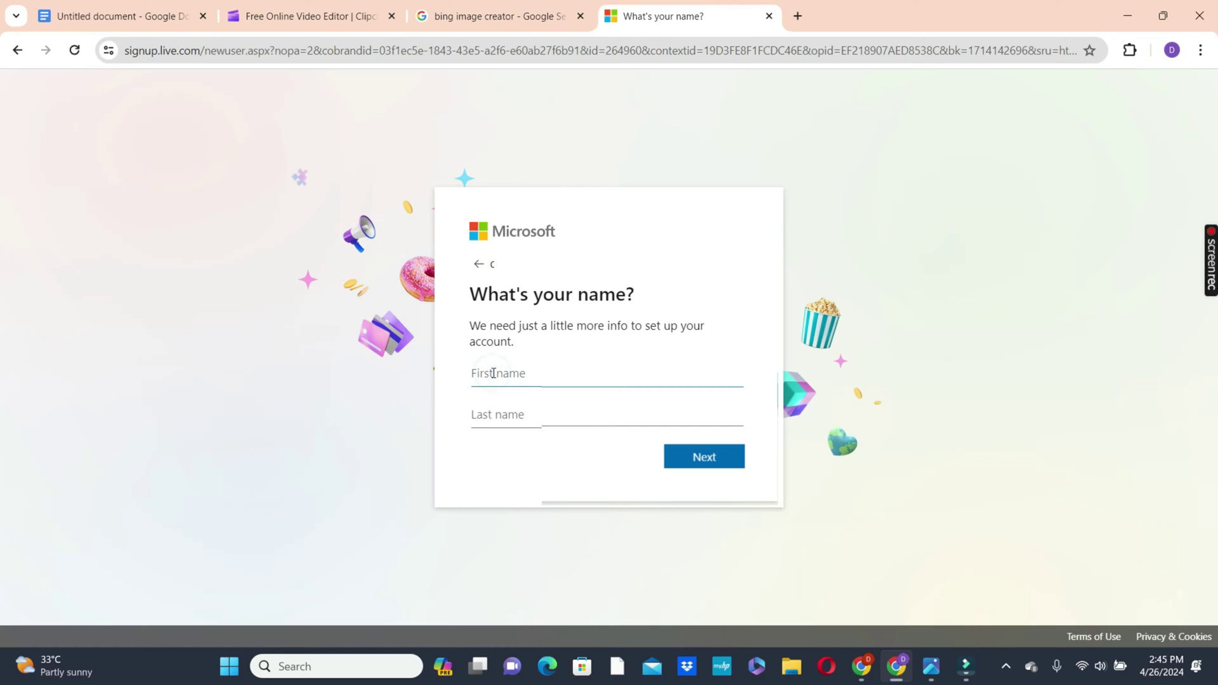
pyautogui.write('Legacy')
pyautogui.click(507, 412)
pyautogui.write('Stud')
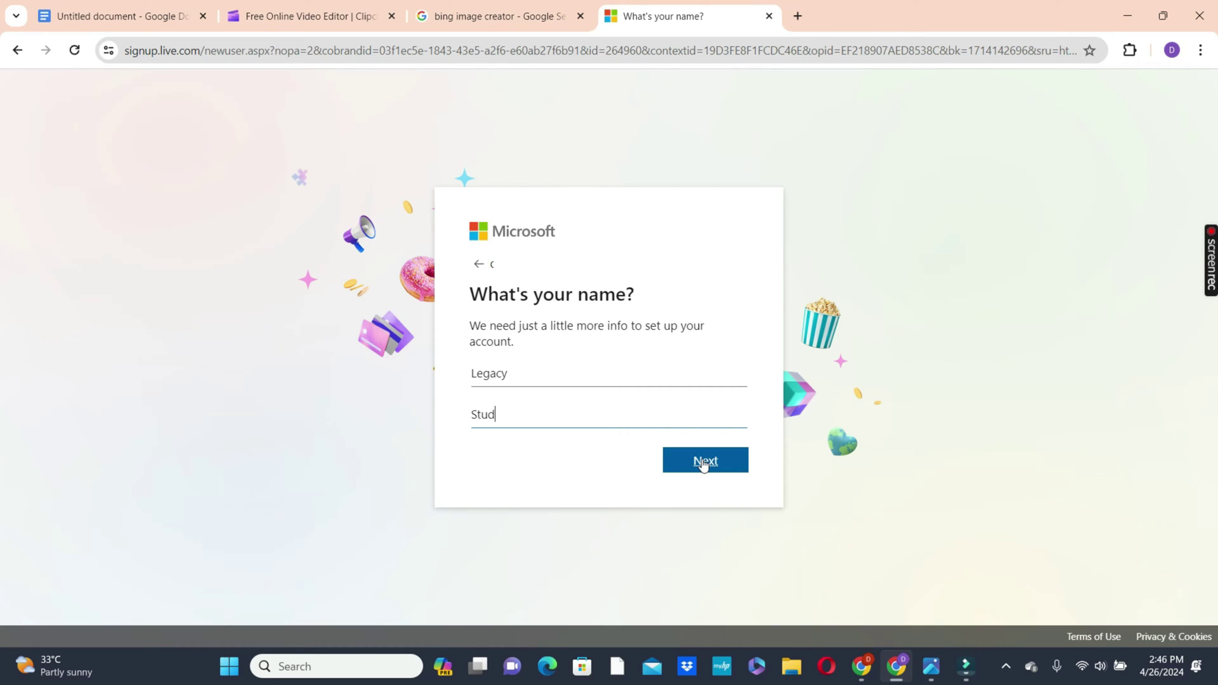
pyautogui.click(703, 465)
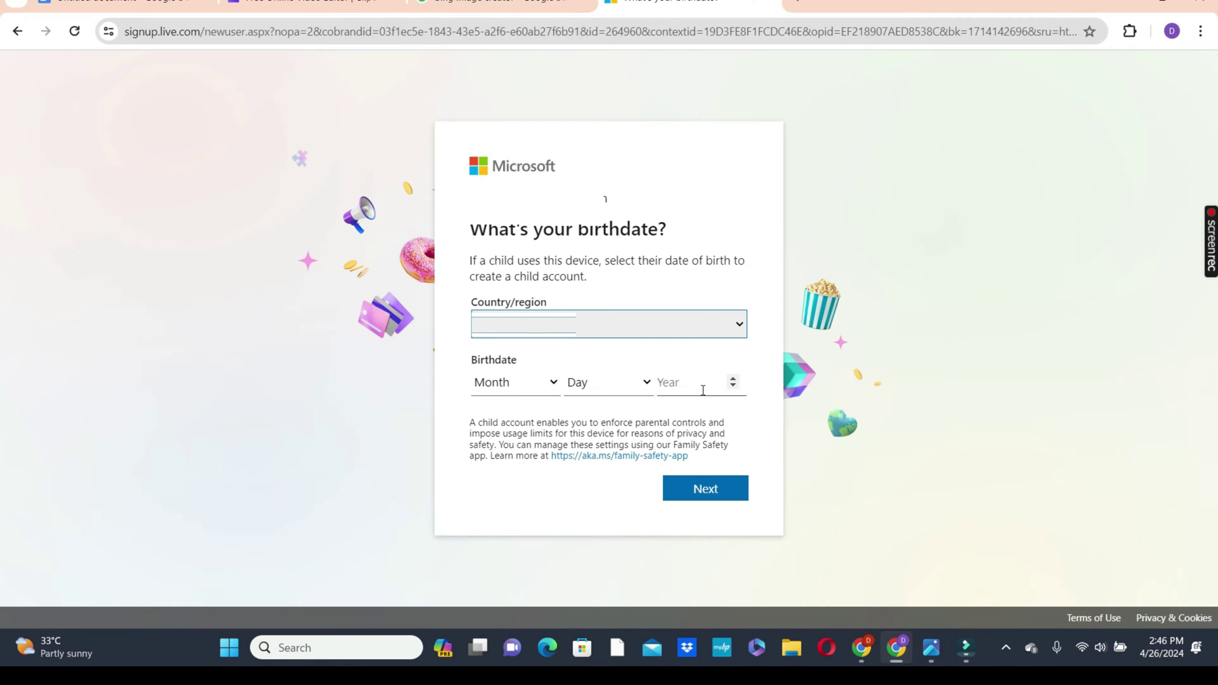
# Step: Set the birth month to January and the birth day to 1
pyautogui.click(550, 385)
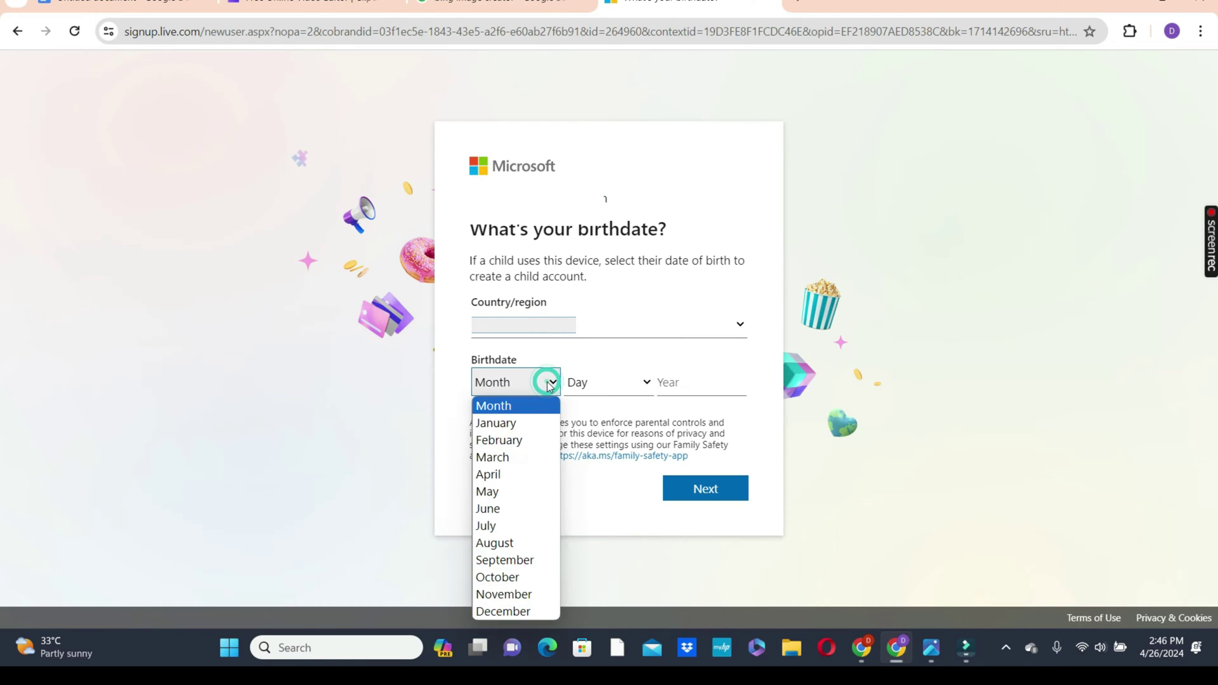
pyautogui.click(517, 439)
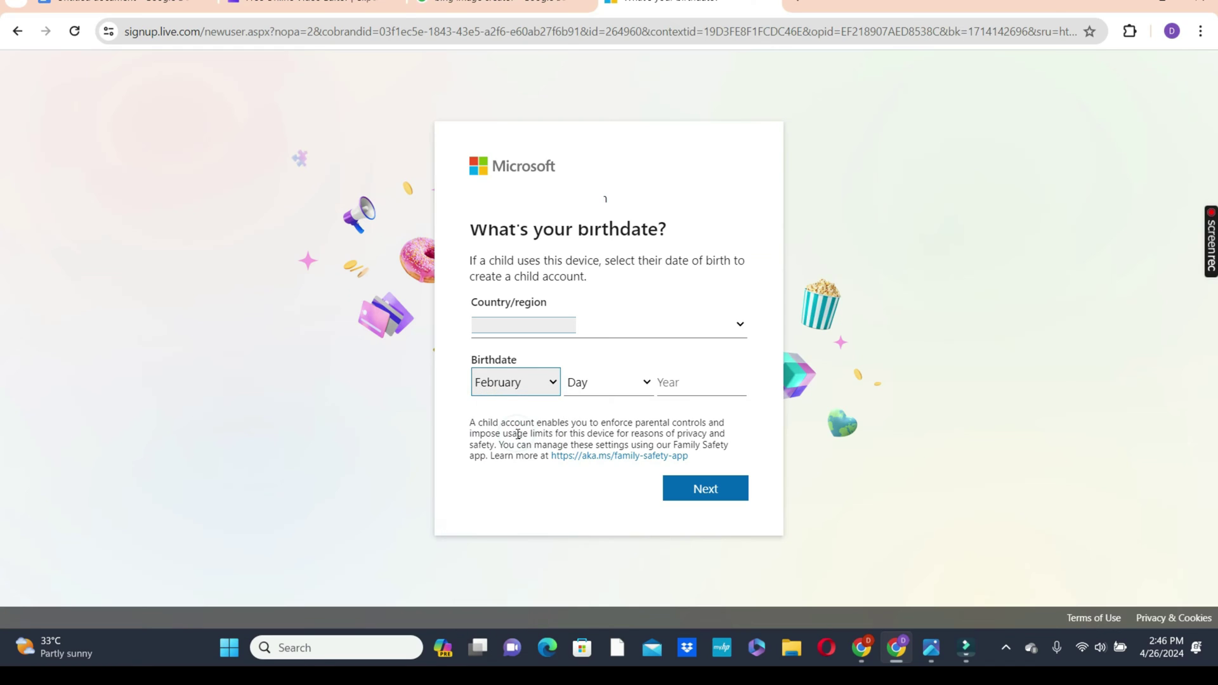
pyautogui.click(644, 382)
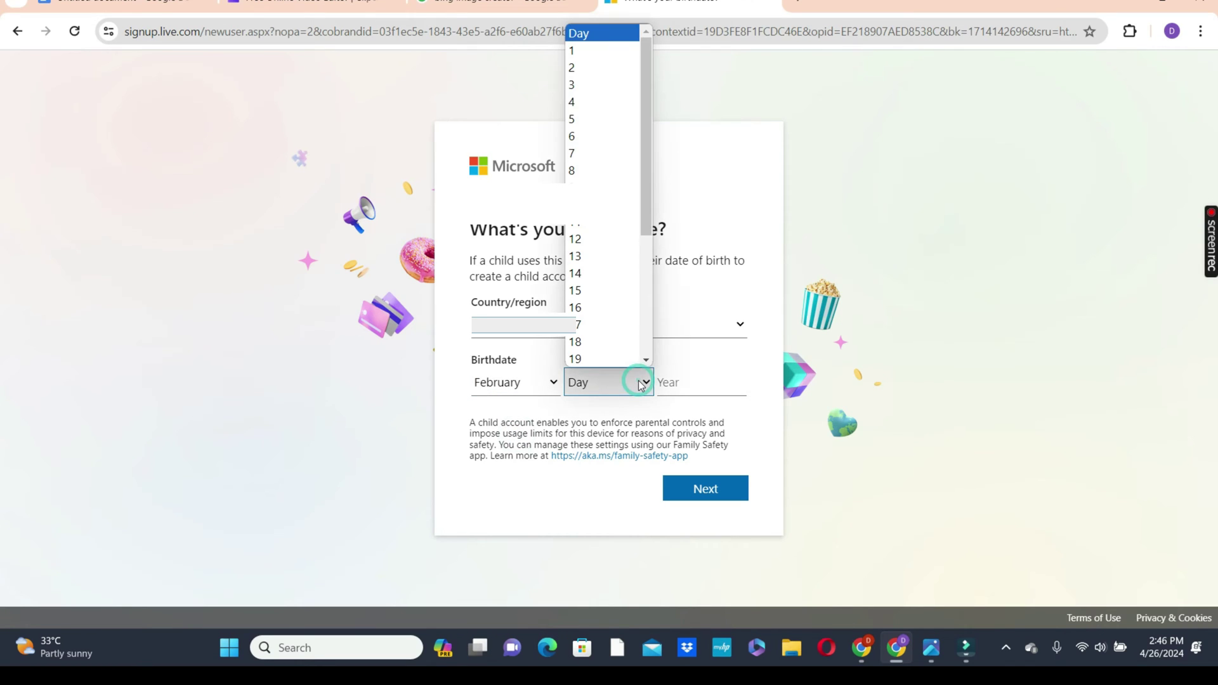
pyautogui.click(549, 382)
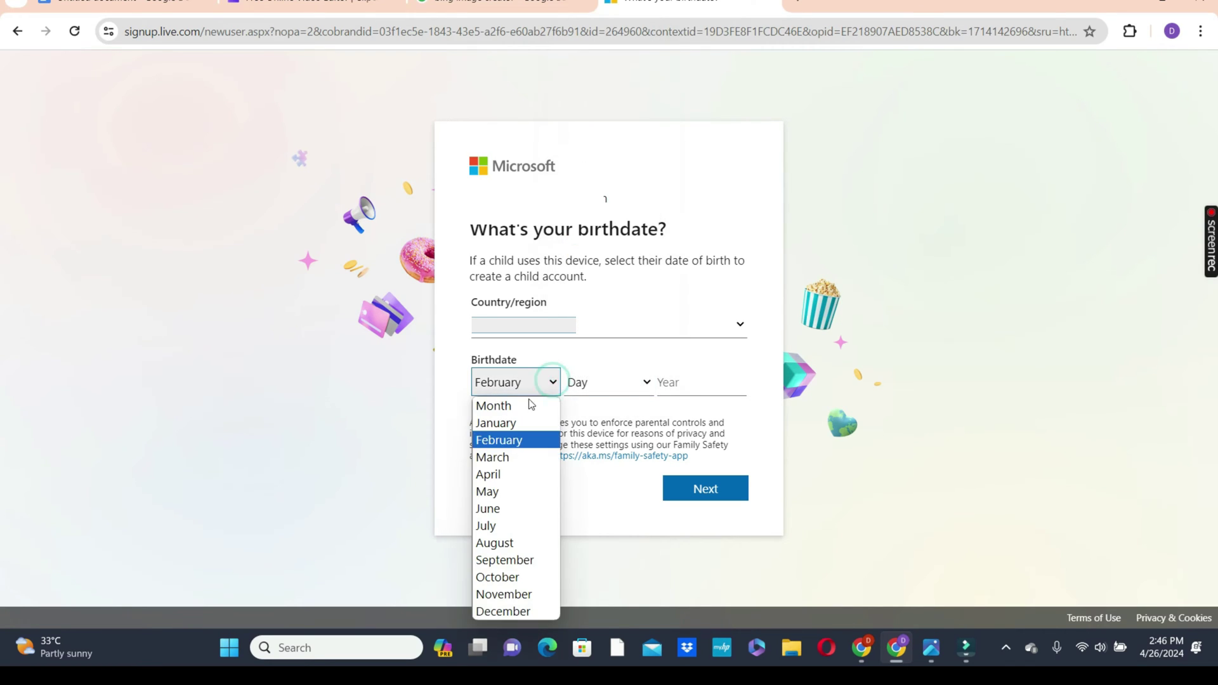
pyautogui.click(514, 423)
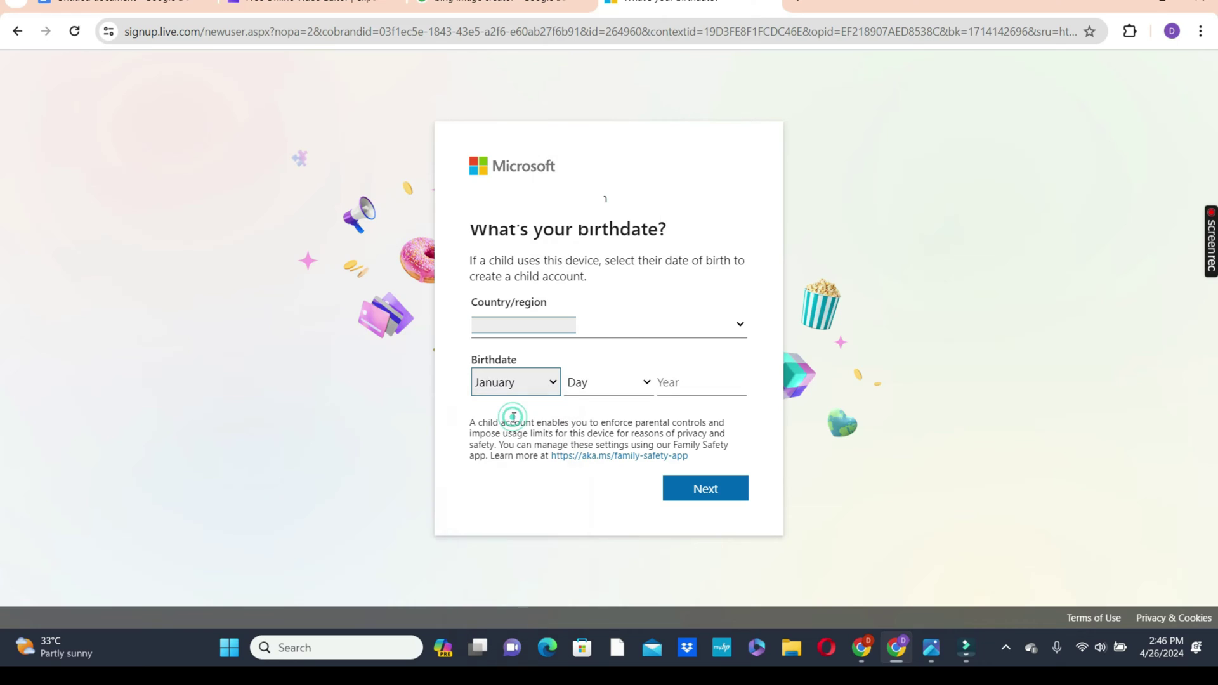
pyautogui.click(651, 387)
pyautogui.click(654, 388)
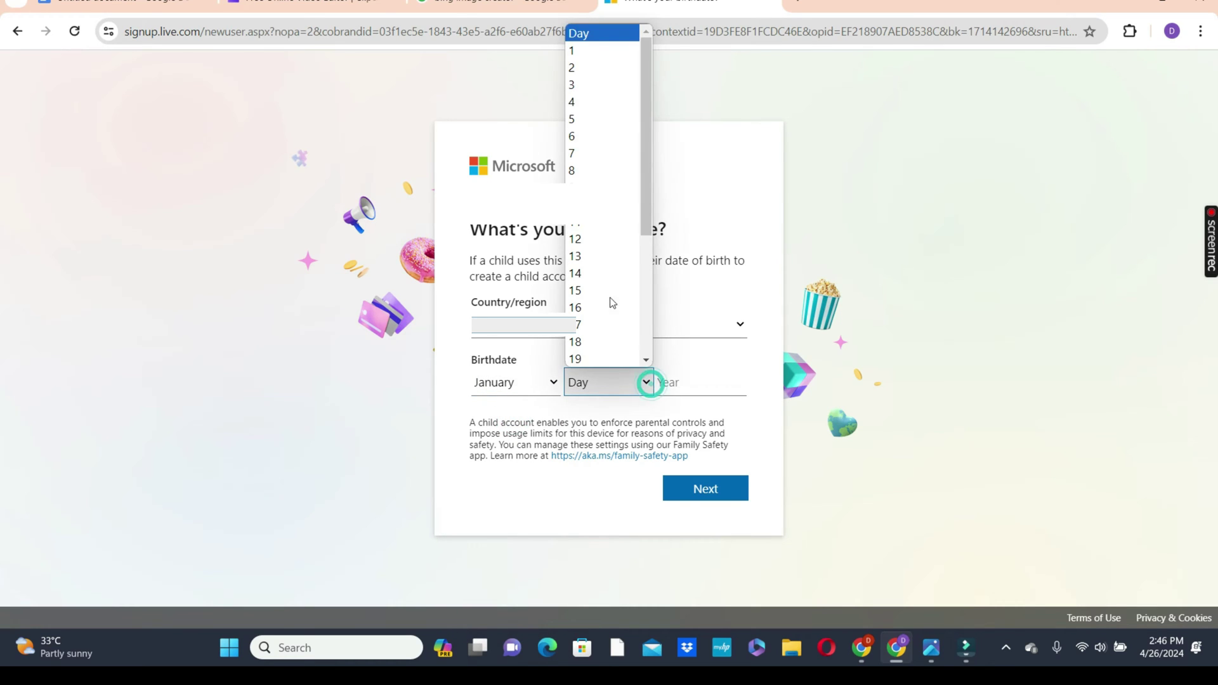
pyautogui.click(596, 48)
# Step: Enter 1990 as the birth year and submit the birthdate
pyautogui.click(704, 382)
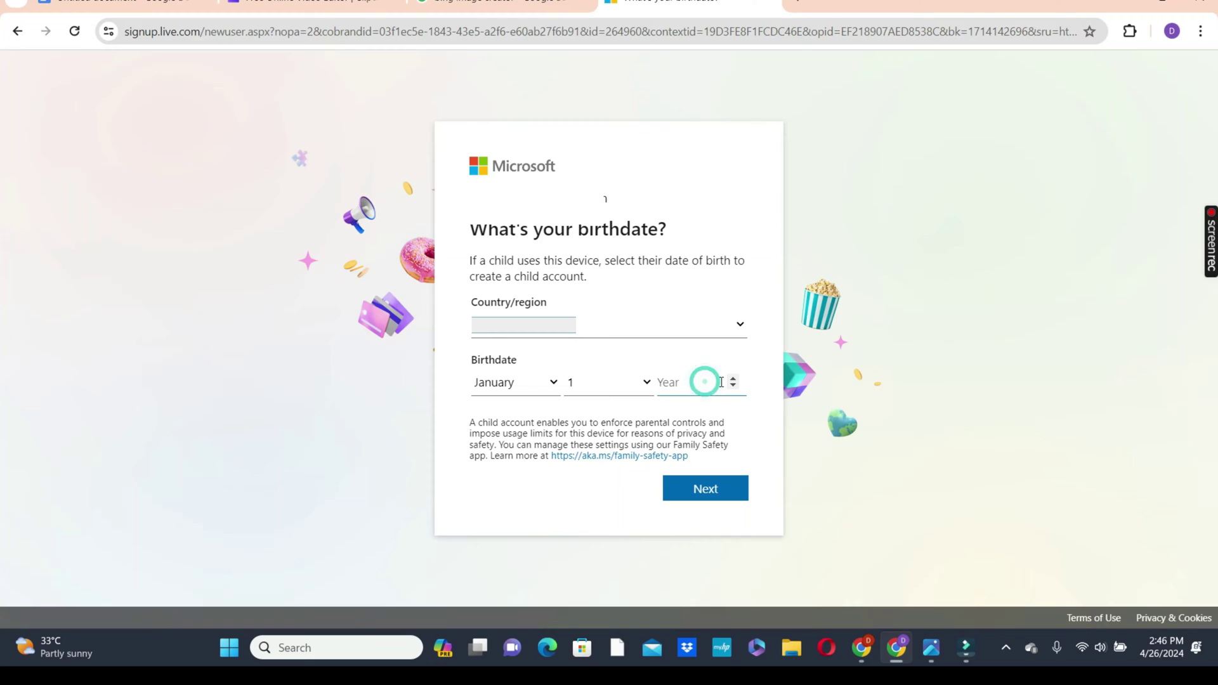
pyautogui.click(733, 382)
pyautogui.click(734, 384)
pyautogui.click(736, 390)
pyautogui.click(734, 379)
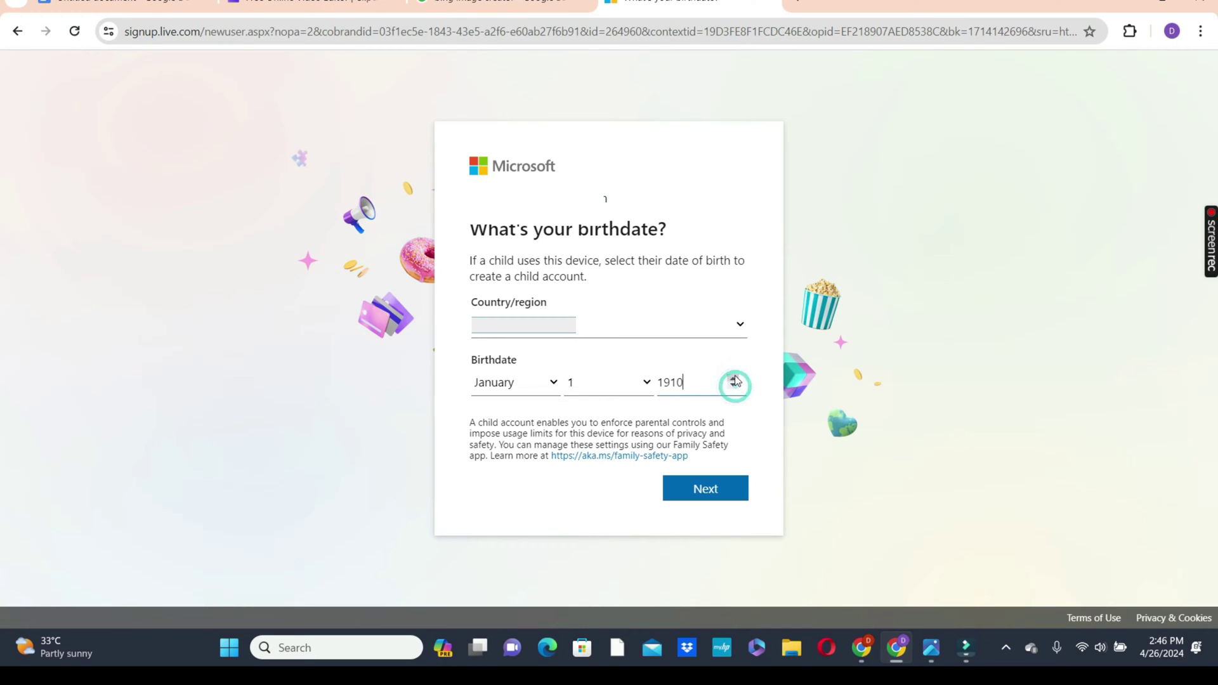
pyautogui.press('BackSpace')
pyautogui.press('BackSpace')
pyautogui.press('BackSpace')
pyautogui.press('BackSpace')
pyautogui.write('1990')
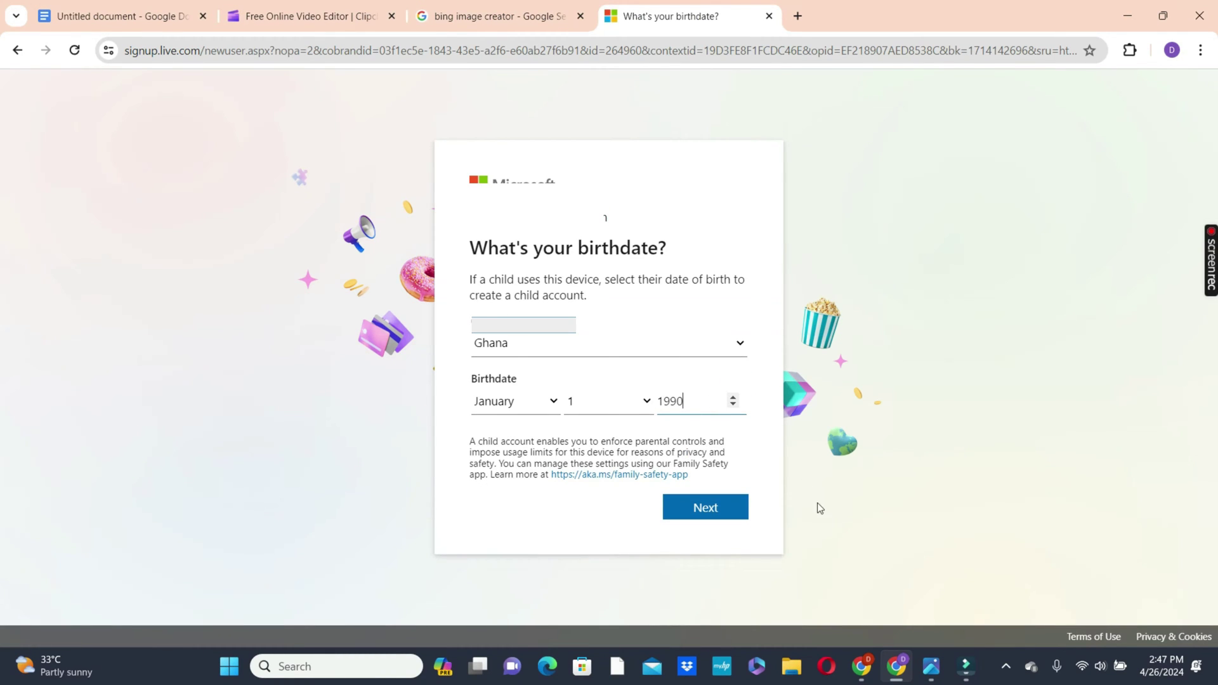
pyautogui.click(713, 514)
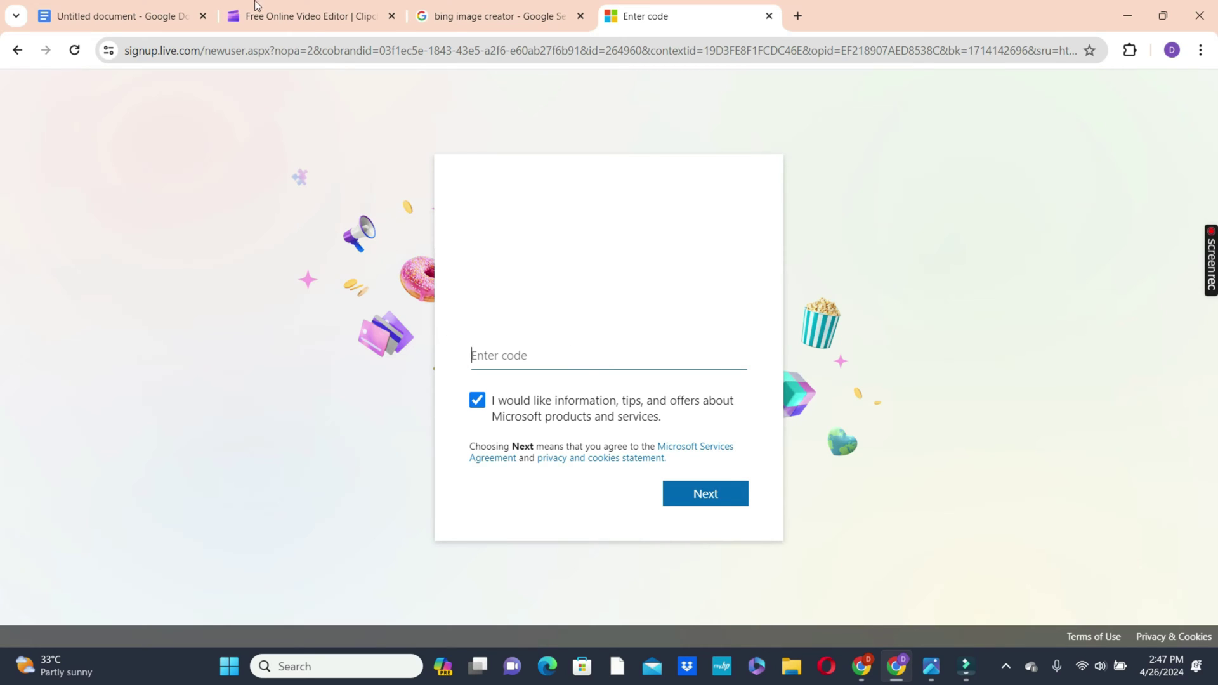
# Step: Copy the security code from Microsoft's verification email in Gmail and return to the code page
pyautogui.click(797, 15)
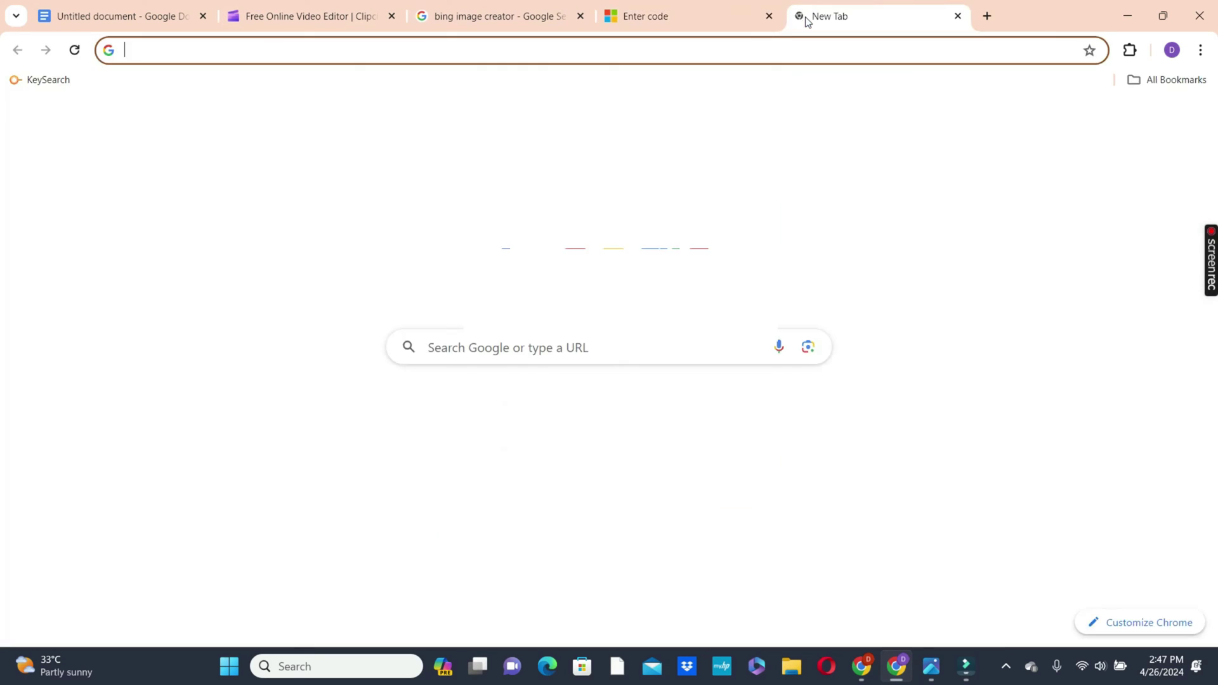
pyautogui.click(1030, 122)
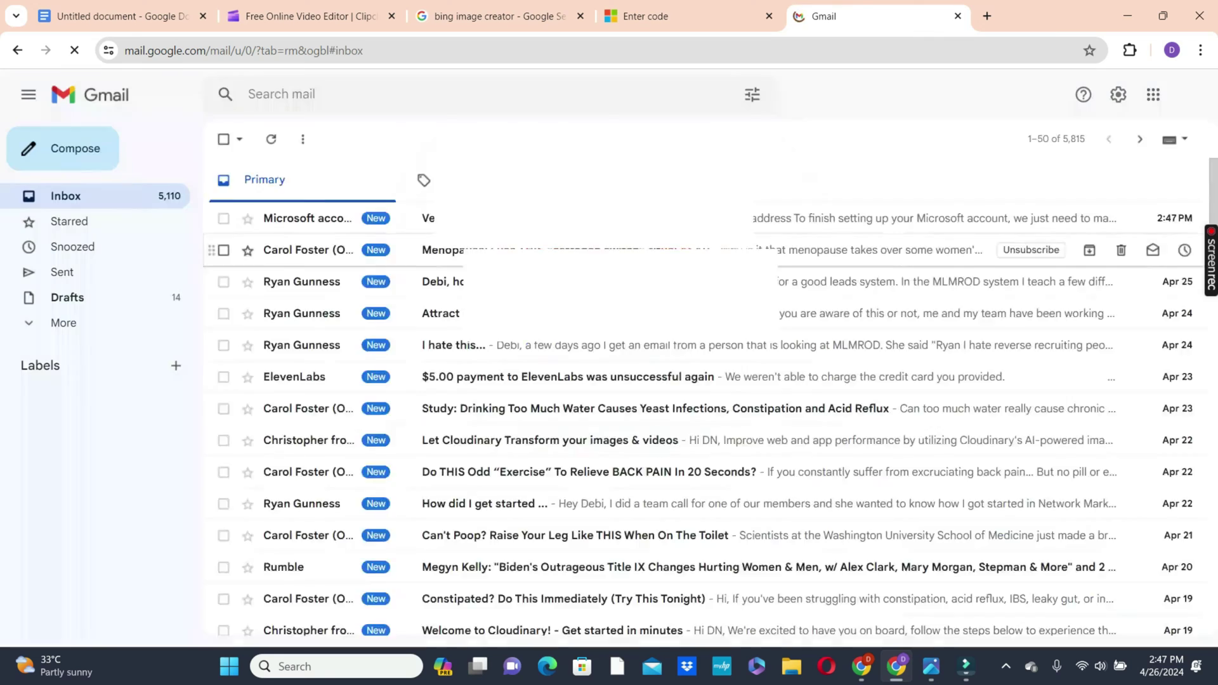
pyautogui.click(508, 217)
pyautogui.doubleClick(515, 398)
pyautogui.rightClick(516, 400)
pyautogui.click(538, 416)
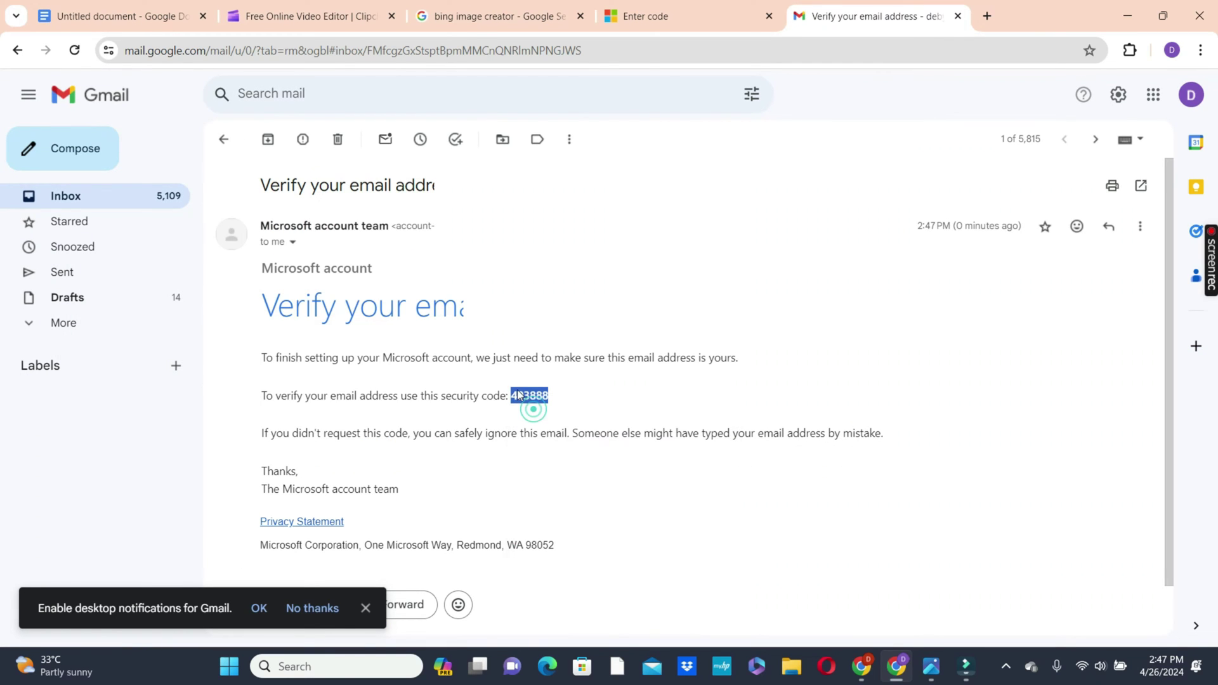
pyautogui.click(471, 12)
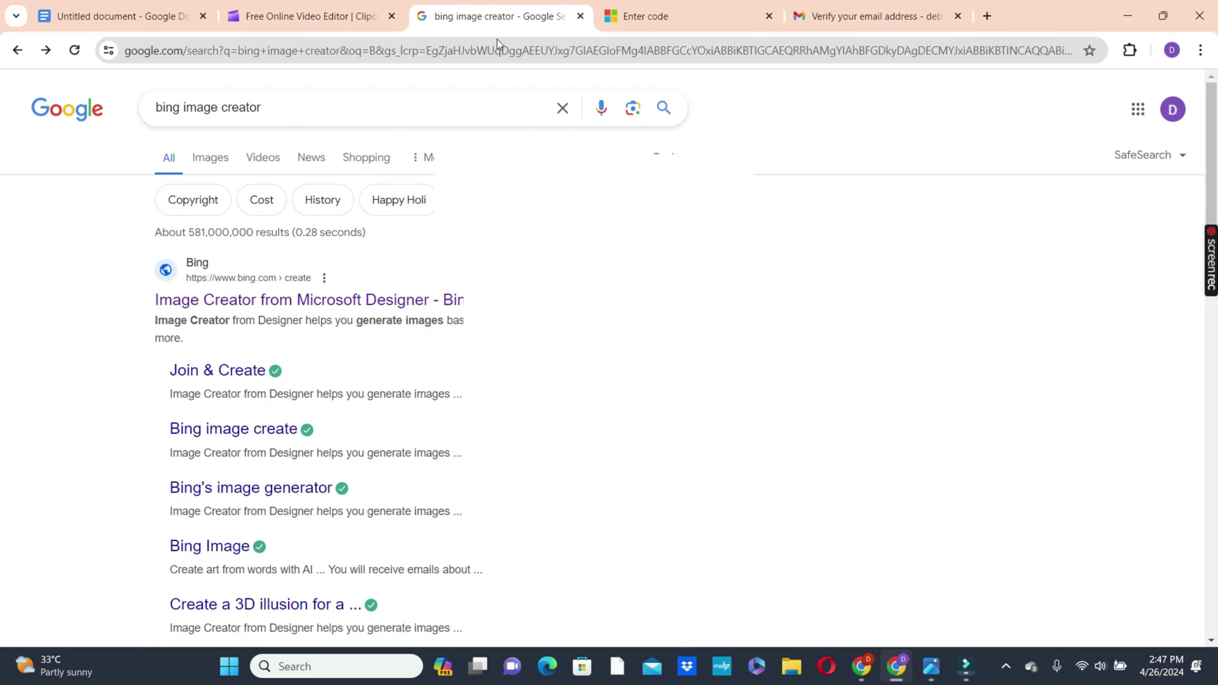
pyautogui.click(660, 16)
# Step: Submit the pasted verification code, then rotate the puzzle object to match the hand and submit
pyautogui.hotkey('ctrl', 'v')
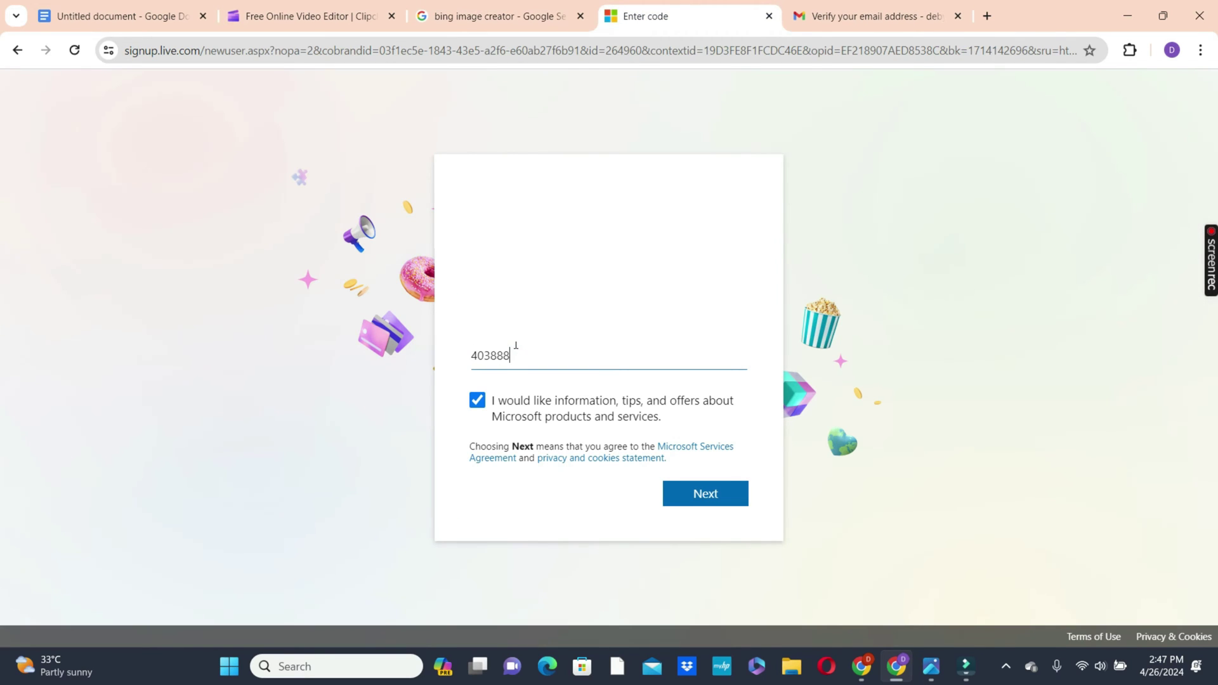
pyautogui.click(707, 497)
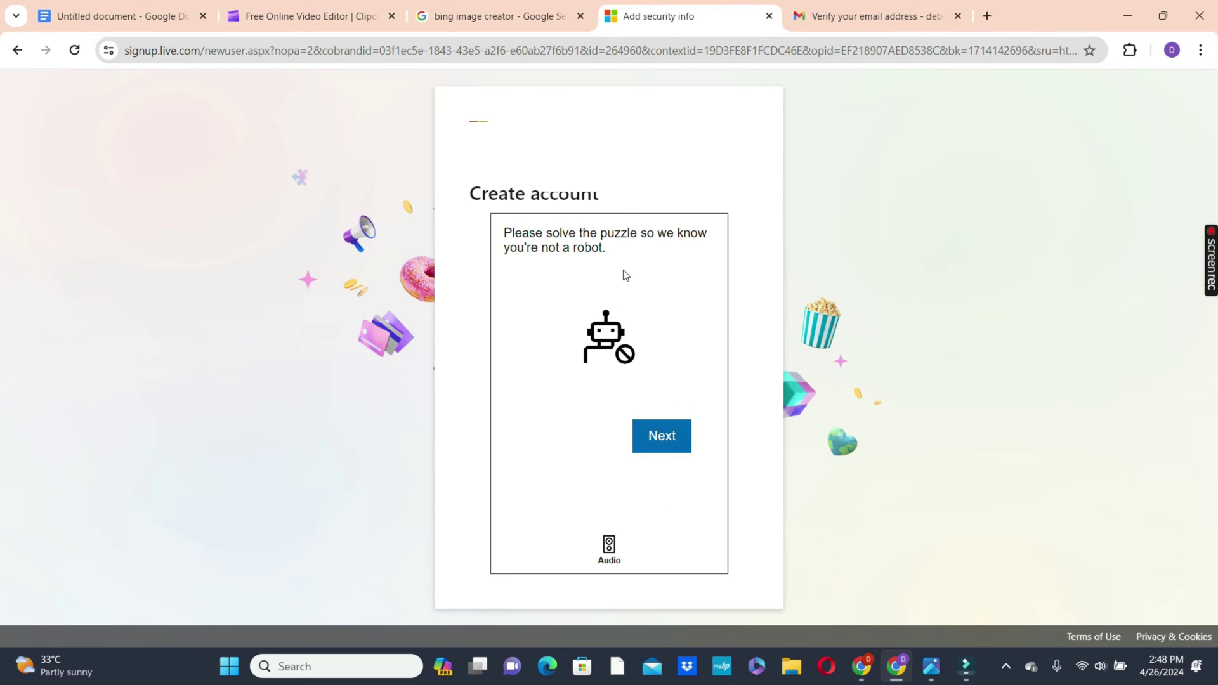
pyautogui.click(661, 441)
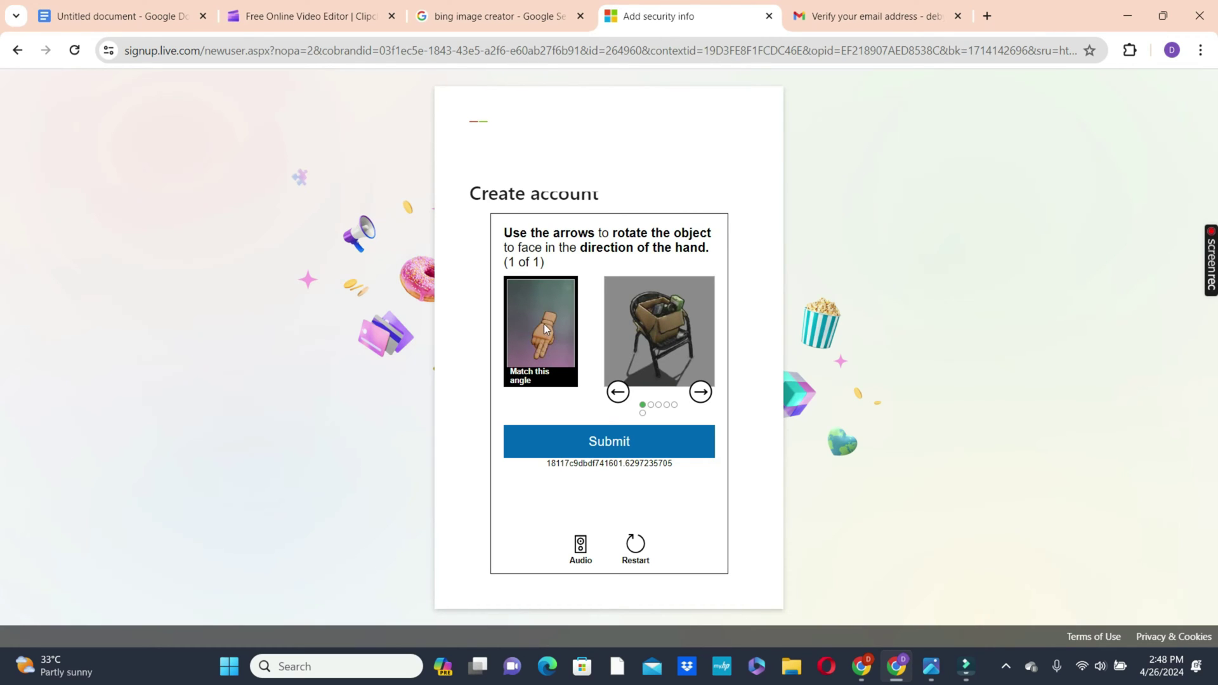
pyautogui.click(616, 393)
pyautogui.click(617, 393)
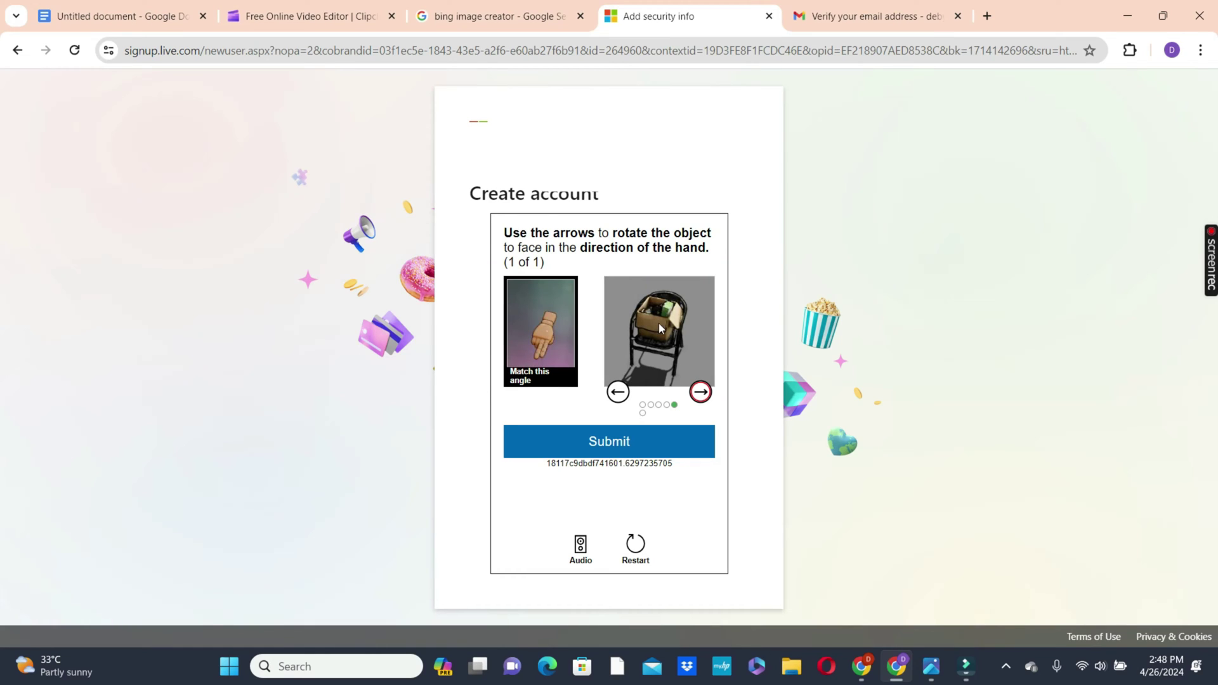
pyautogui.click(612, 455)
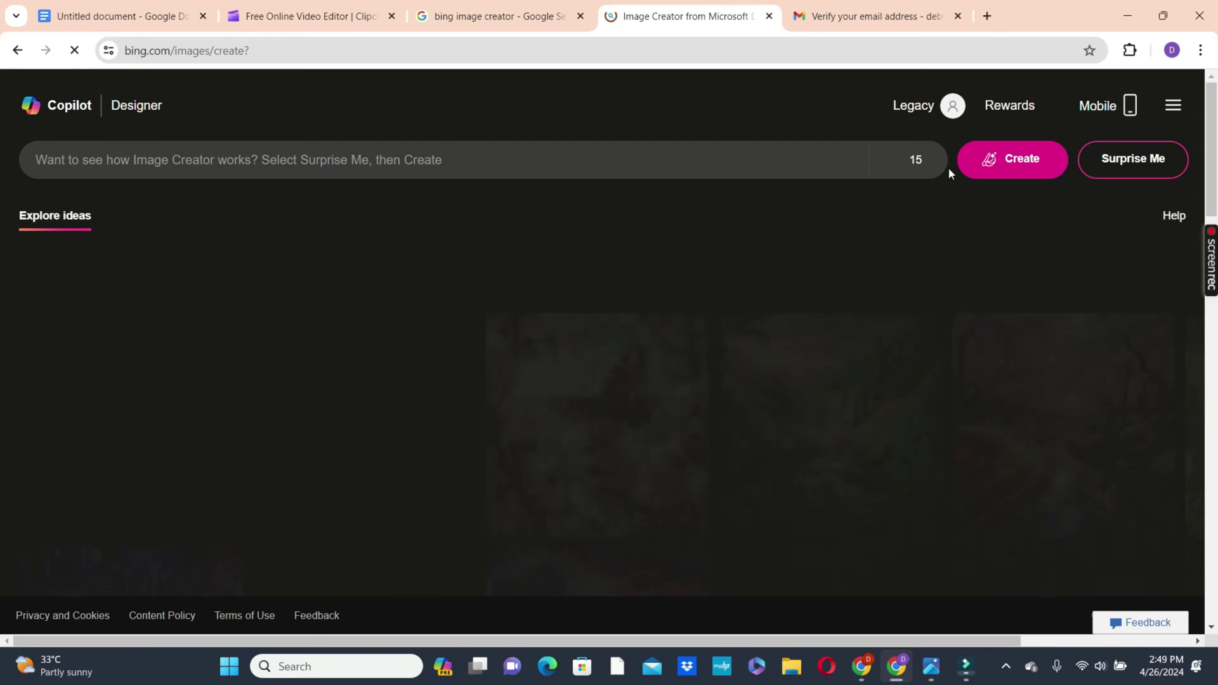
pyautogui.moveTo(352, 365)
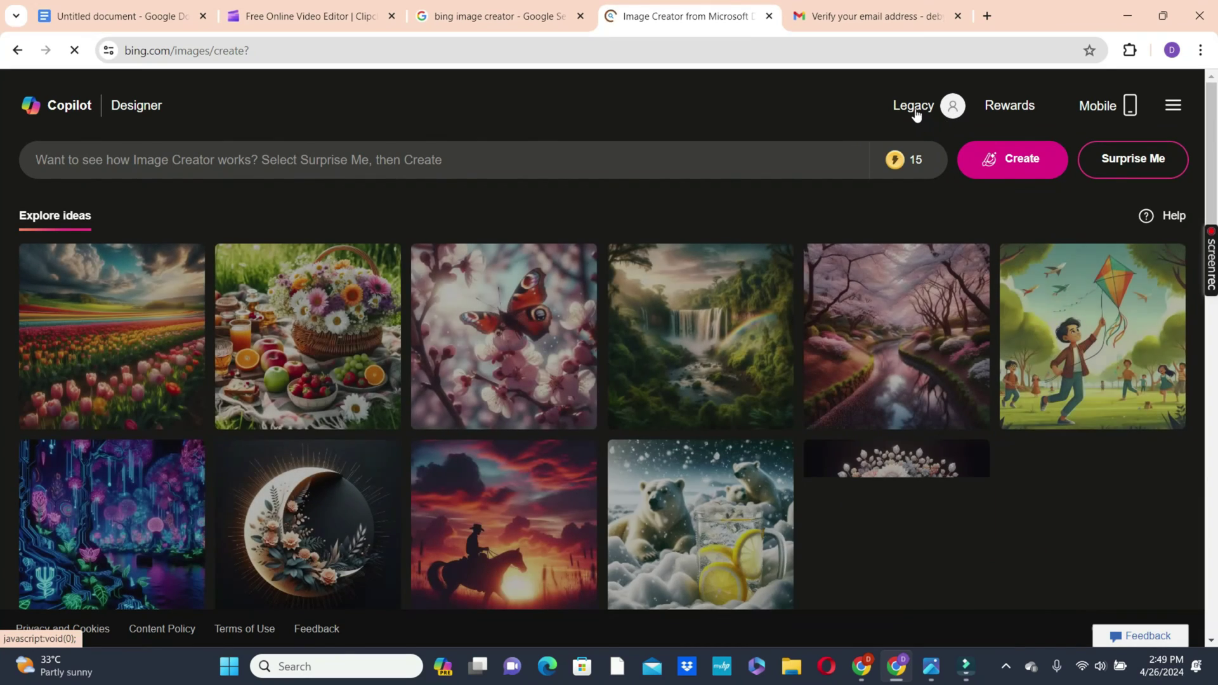
pyautogui.click(508, 158)
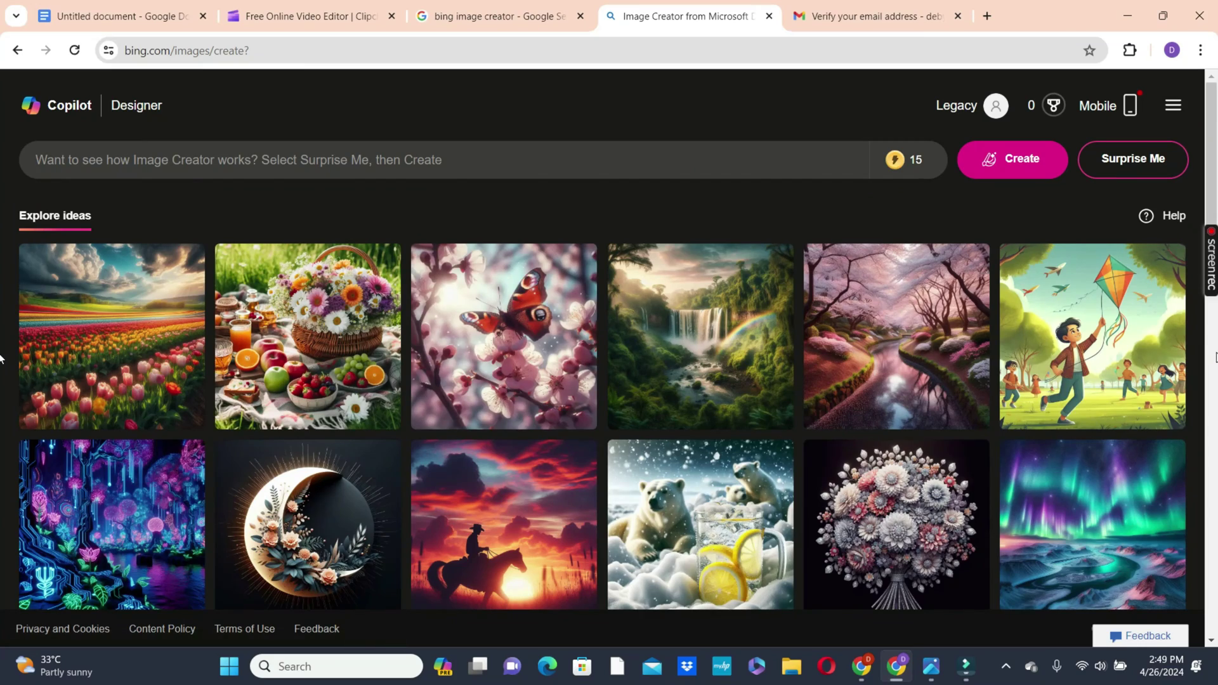
pyautogui.scroll(-10, 3, 359)
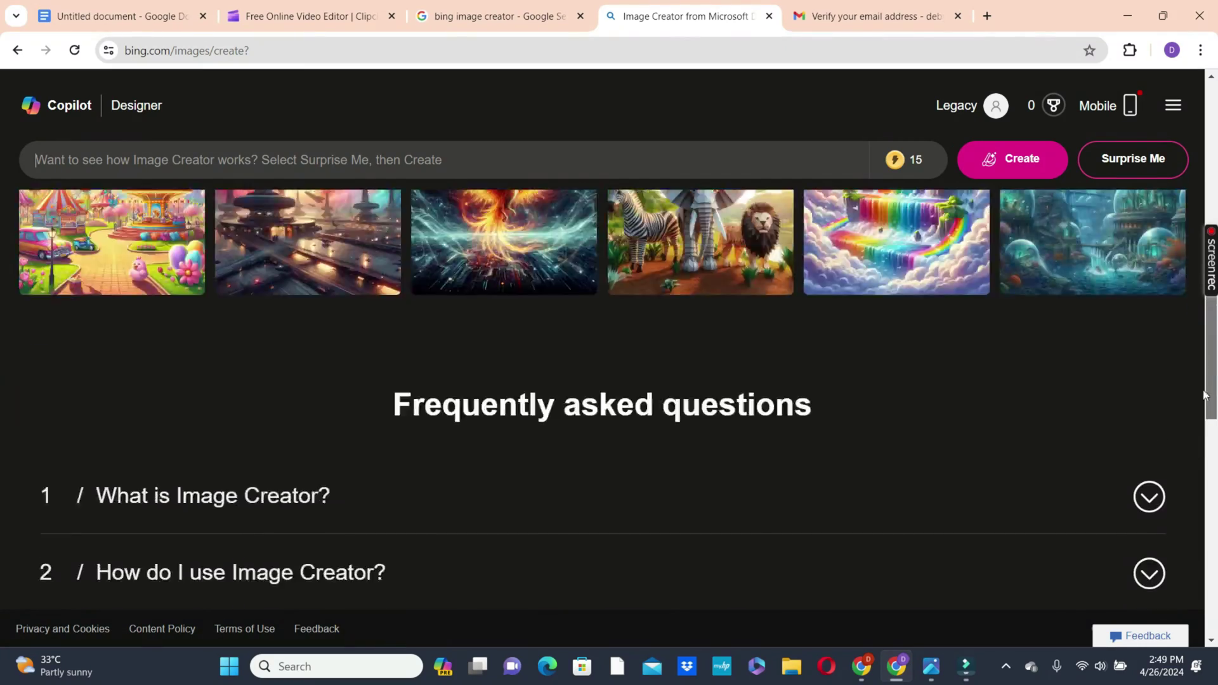
pyautogui.moveTo(1205, 394); pyautogui.dragTo(1212, 258)
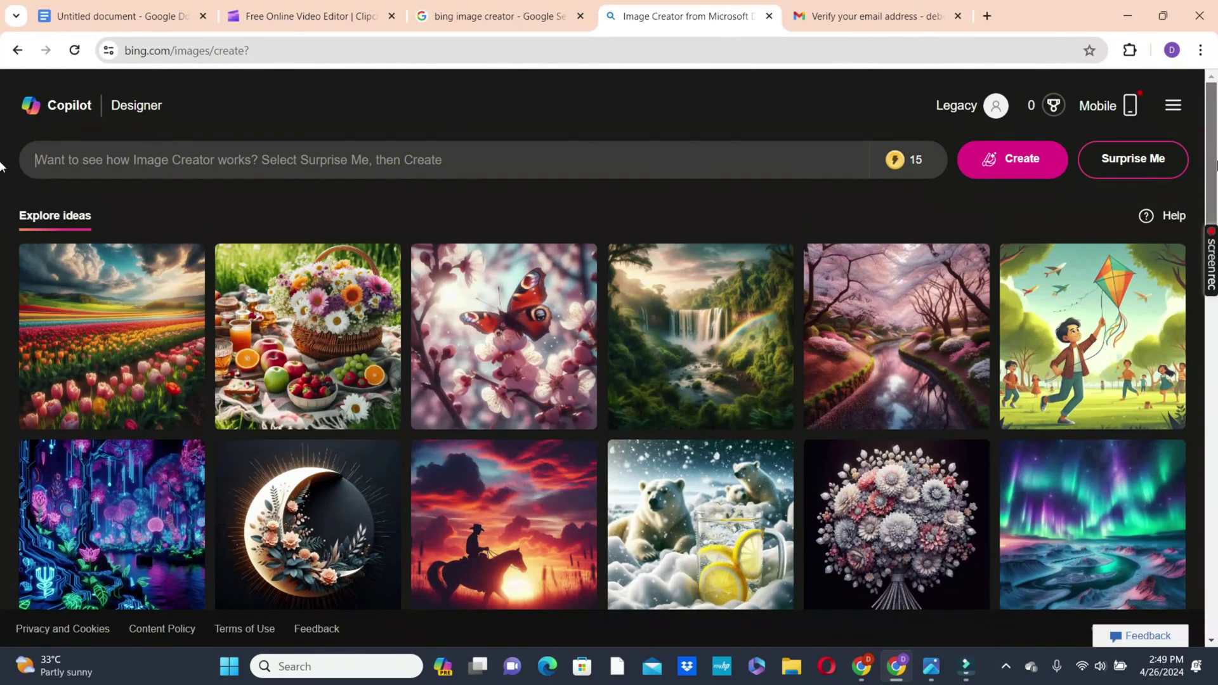
pyautogui.moveTo(1046, 341)
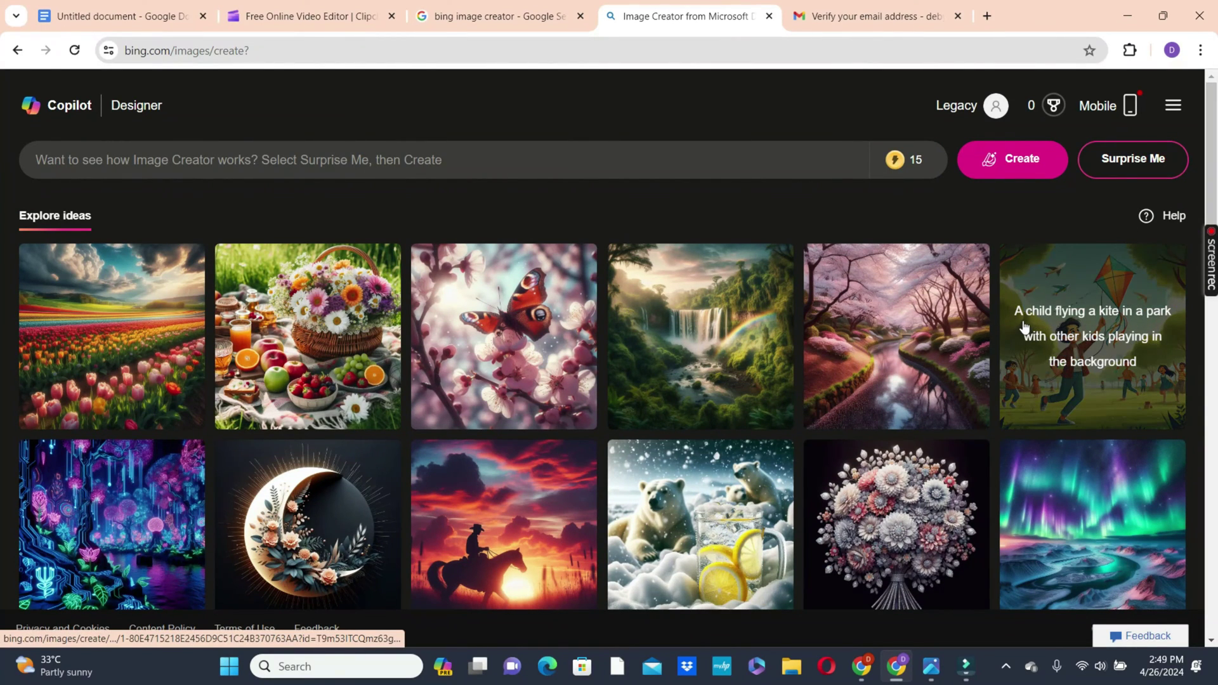
# Step: Generate images for 'a boy in a canoe with tears on his chin' and browse all four results
pyautogui.write('a boy ')
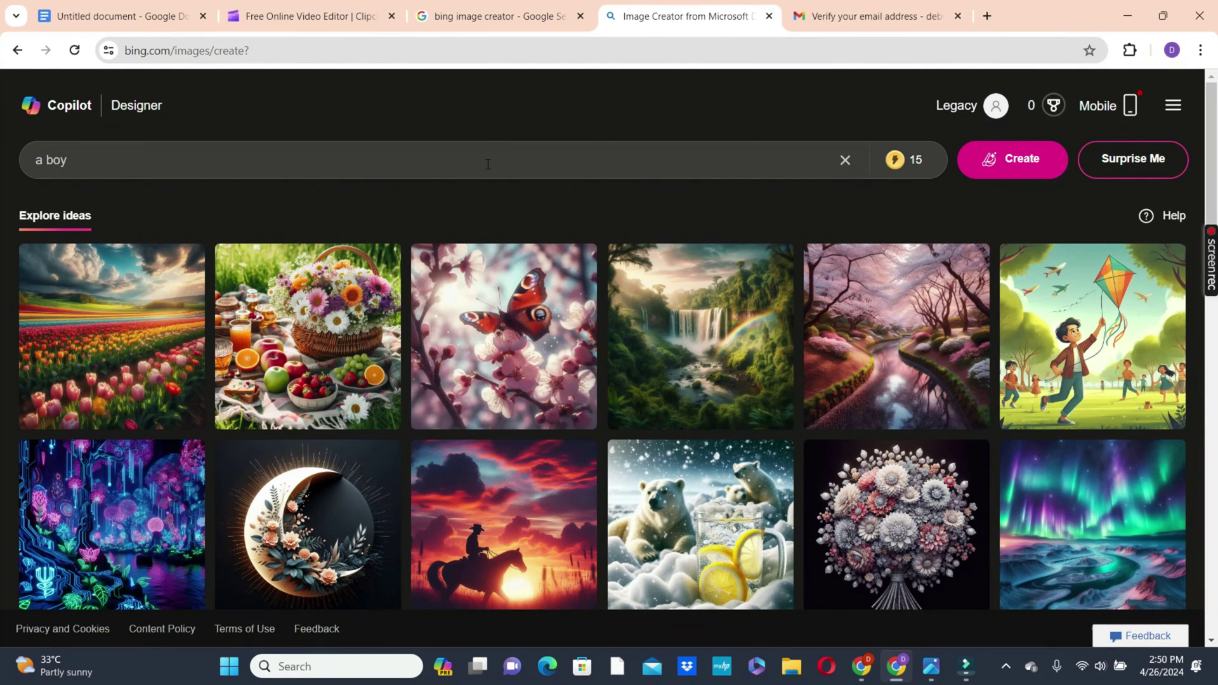
pyautogui.write('in a canoe with tears on')
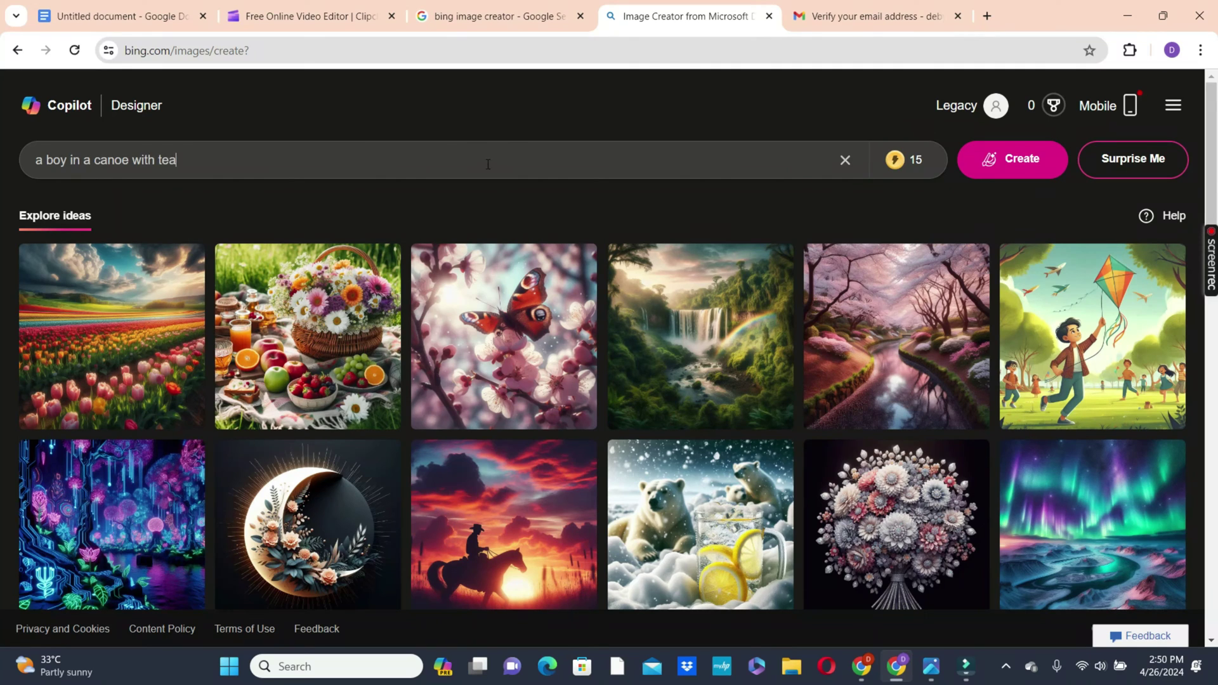
pyautogui.write(' his ch')
pyautogui.write('in')
pyautogui.press('Return')
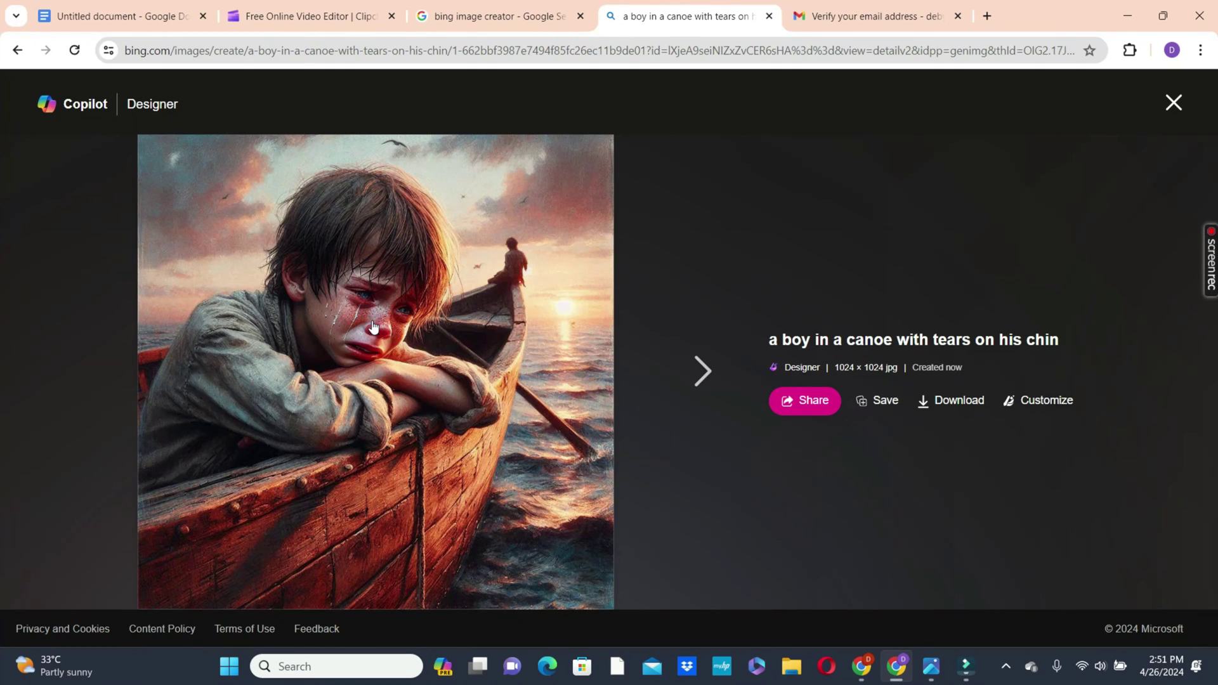
pyautogui.click(698, 374)
pyautogui.click(701, 377)
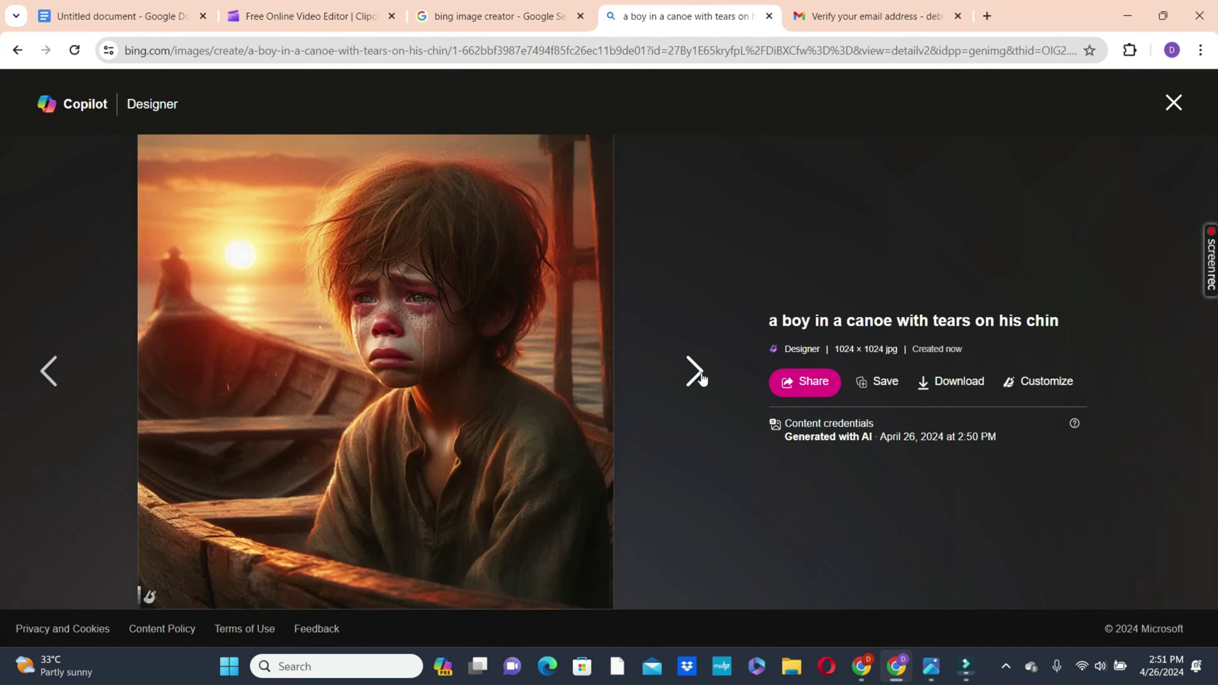
pyautogui.click(701, 378)
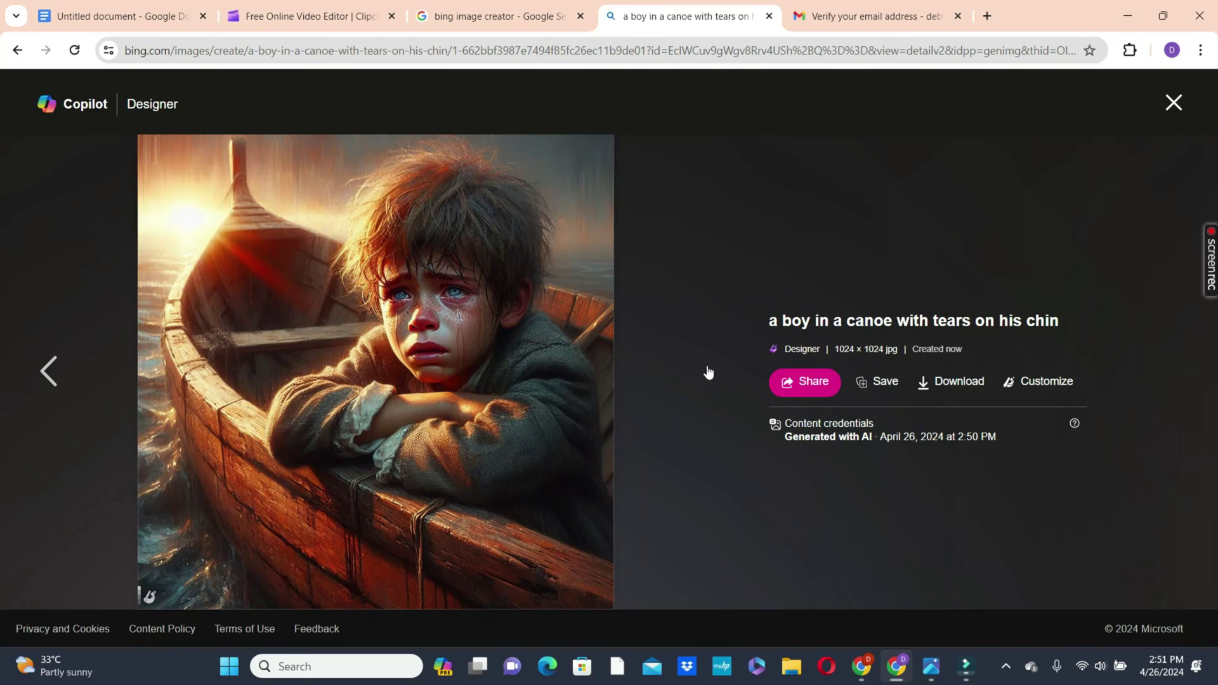
pyautogui.press('Escape')
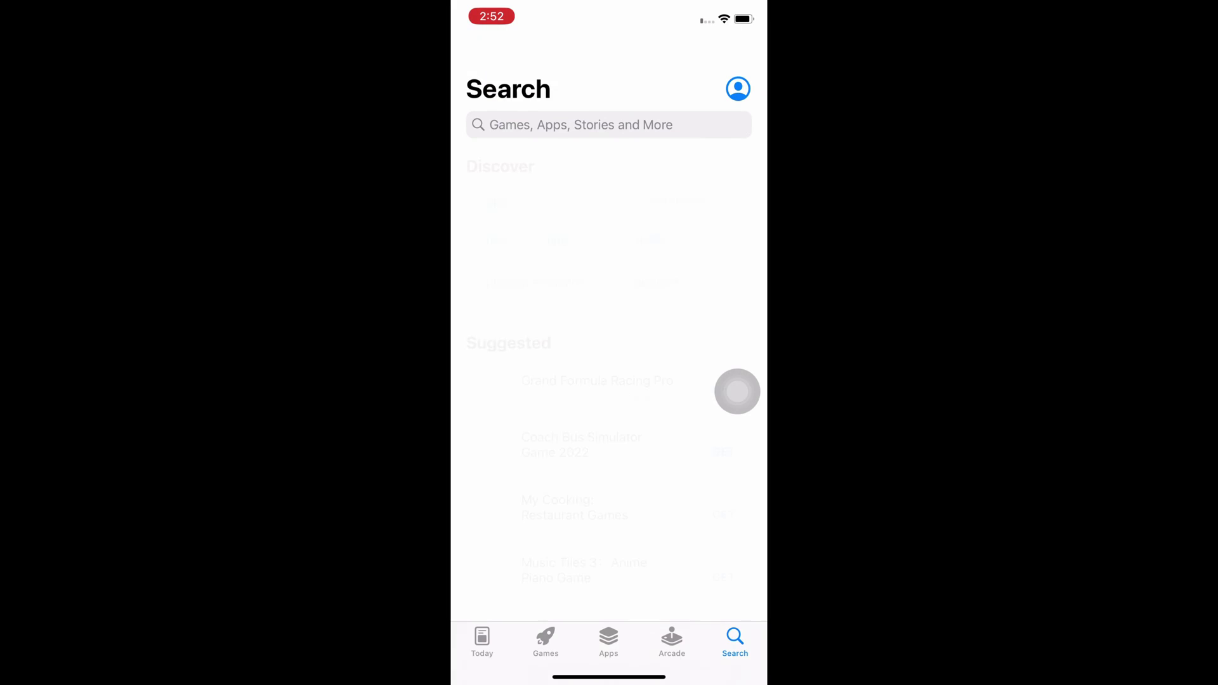
# Step: Search the App Store for 'bing' and install Bing: Chat with AI & GPT-4
pyautogui.click(609, 123)
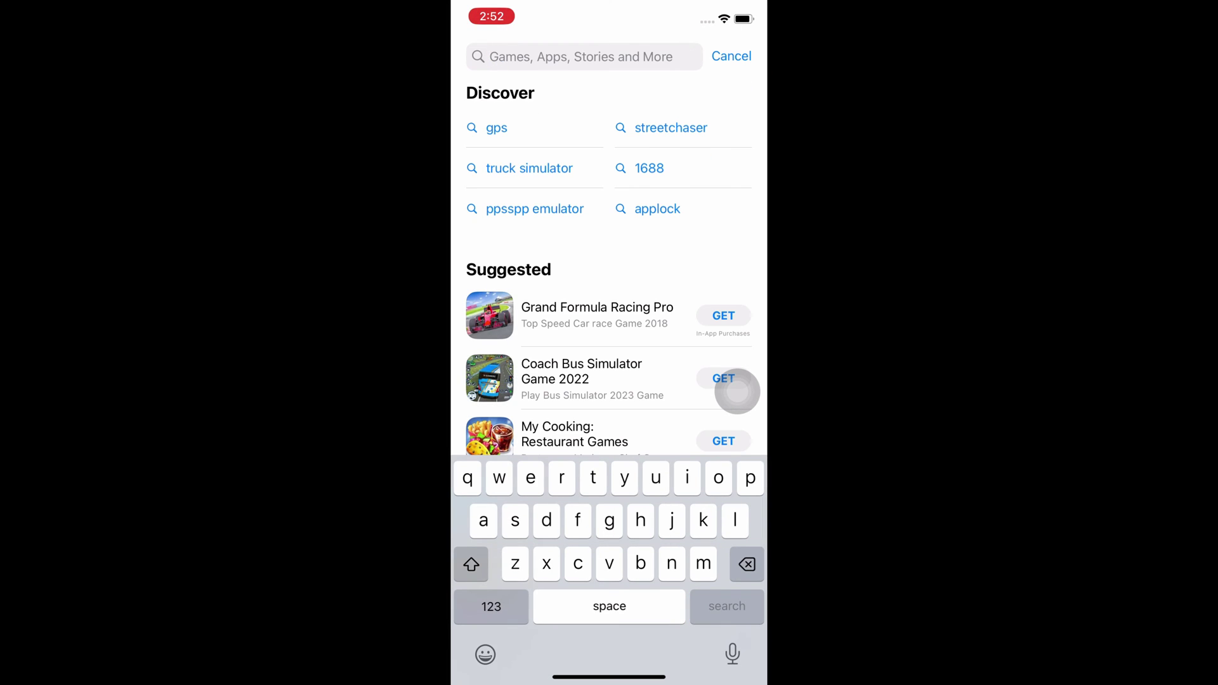
pyautogui.write('bin')
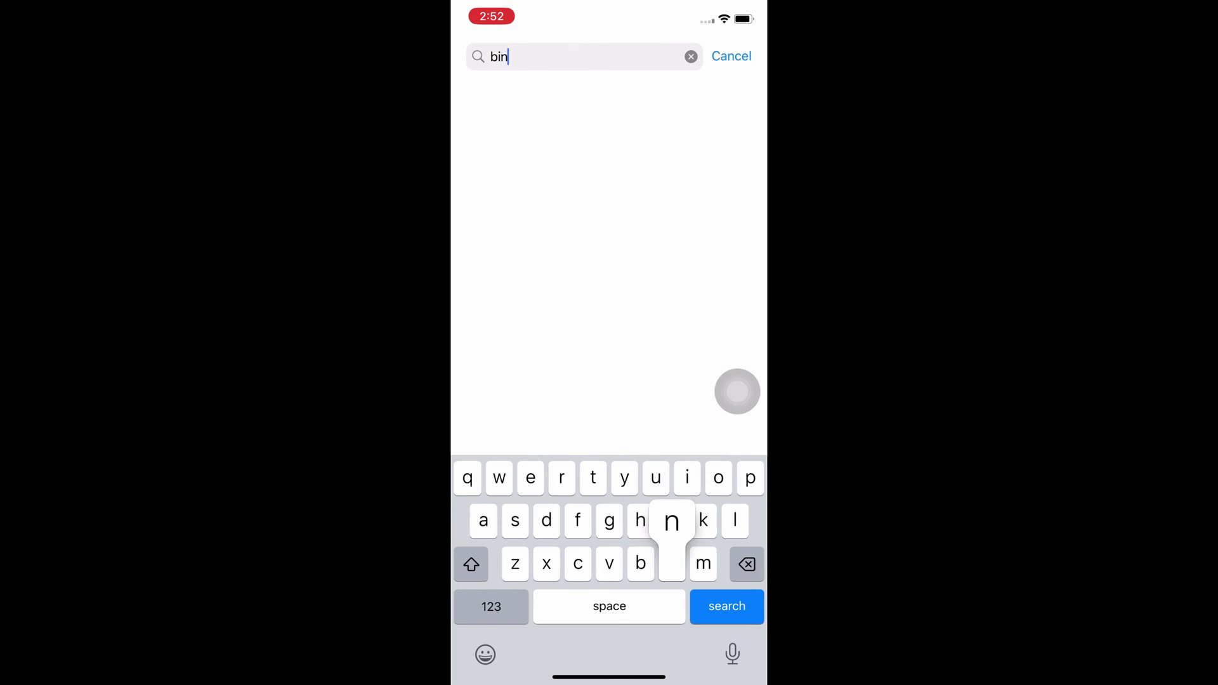
pyautogui.write('g')
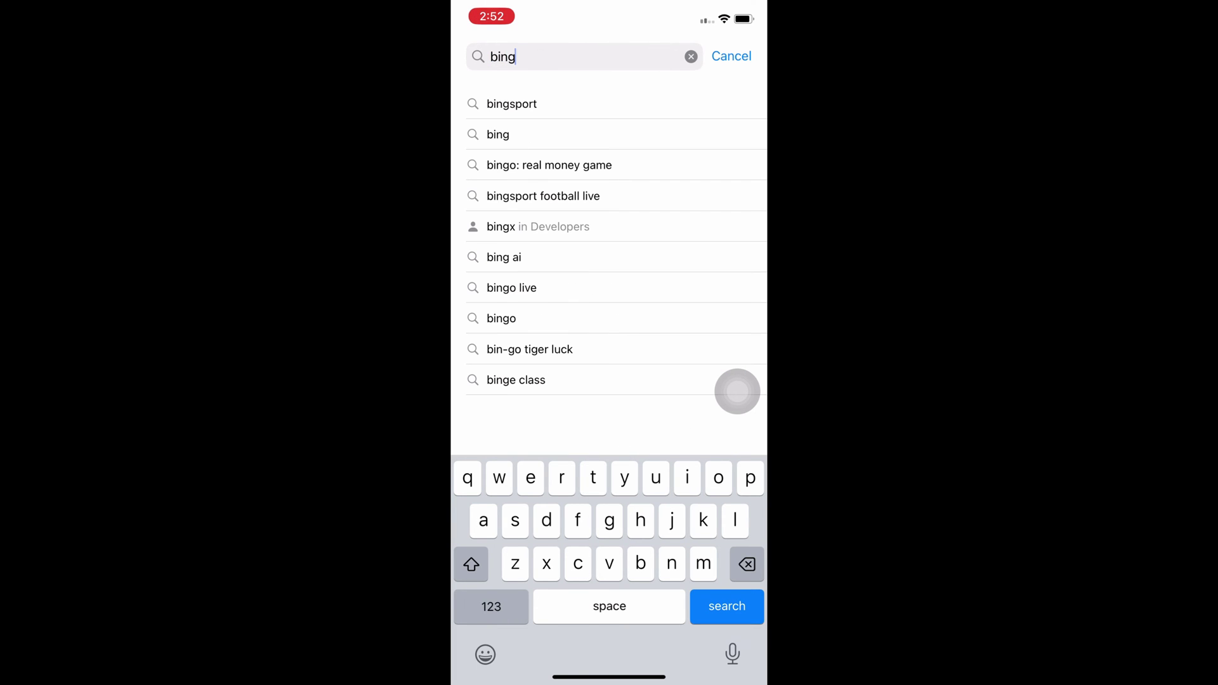
pyautogui.press('Return')
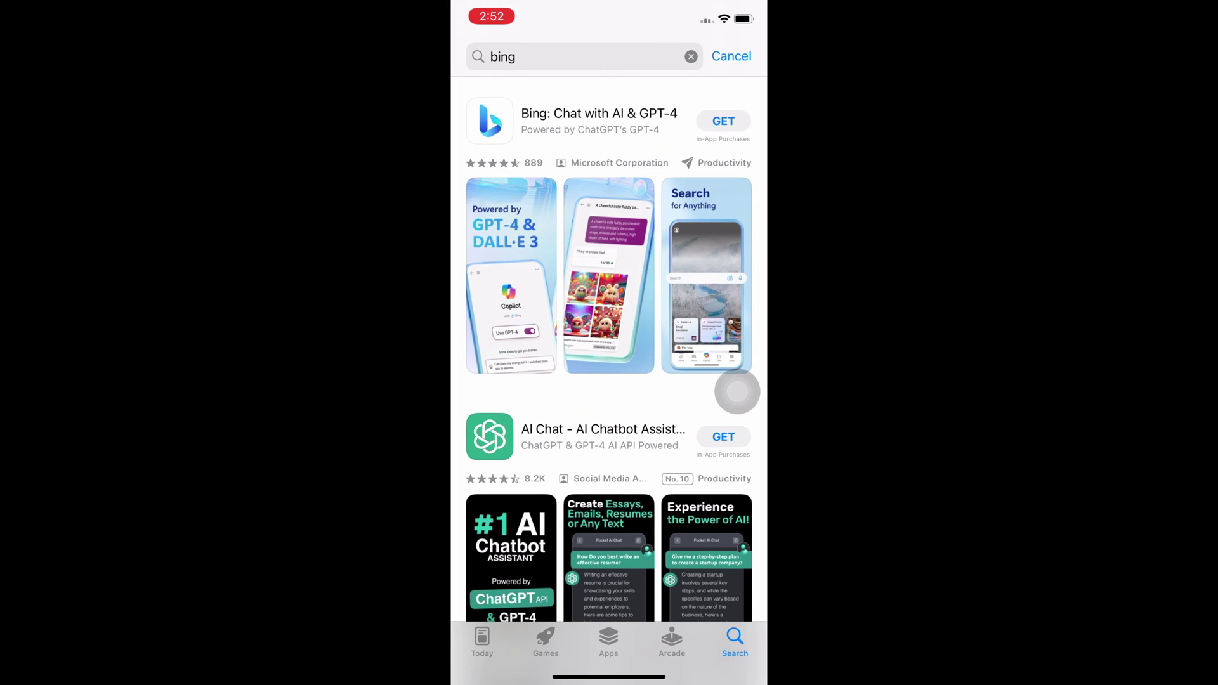
pyautogui.click(724, 121)
# Step: Launch the Bing app, get past the welcome screen, and reach Settings via Copilot's Sign in
pyautogui.click(723, 121)
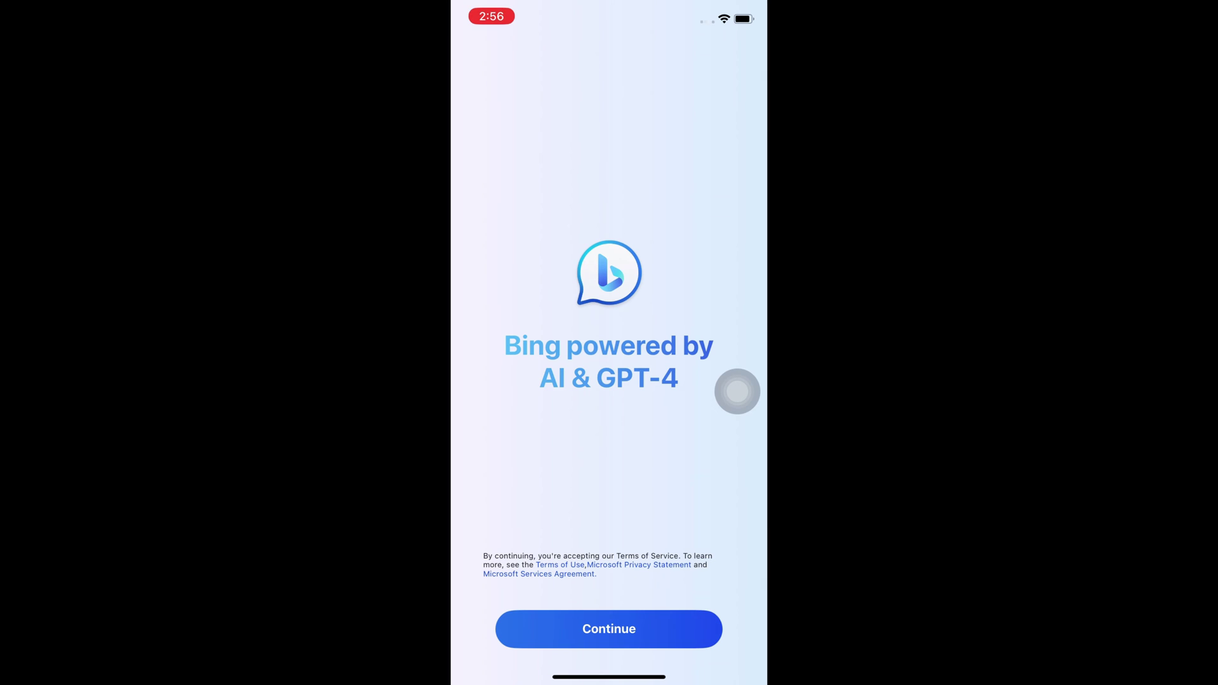
pyautogui.click(609, 629)
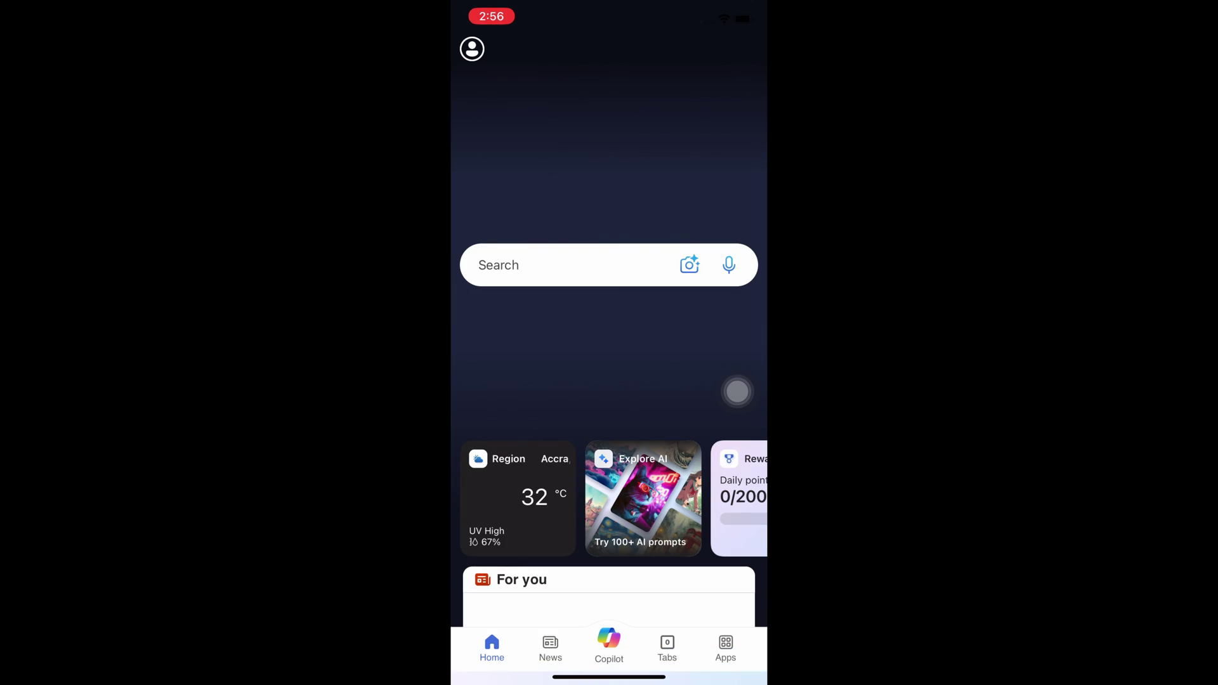
pyautogui.click(610, 637)
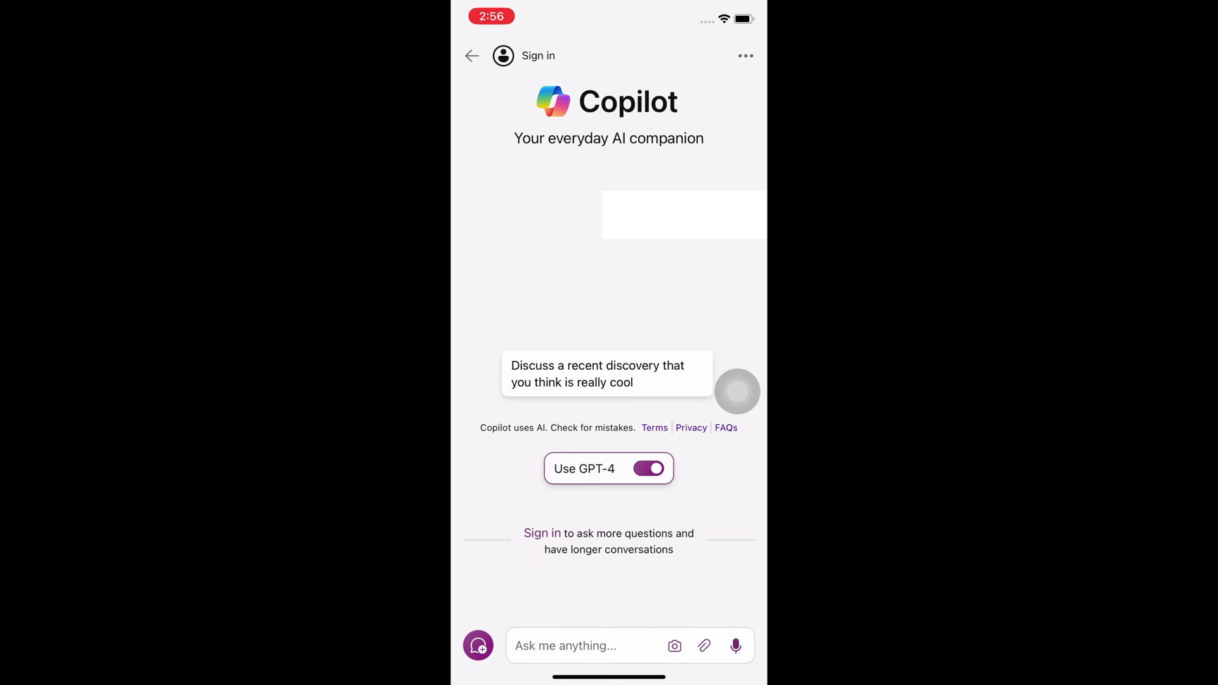
pyautogui.click(524, 56)
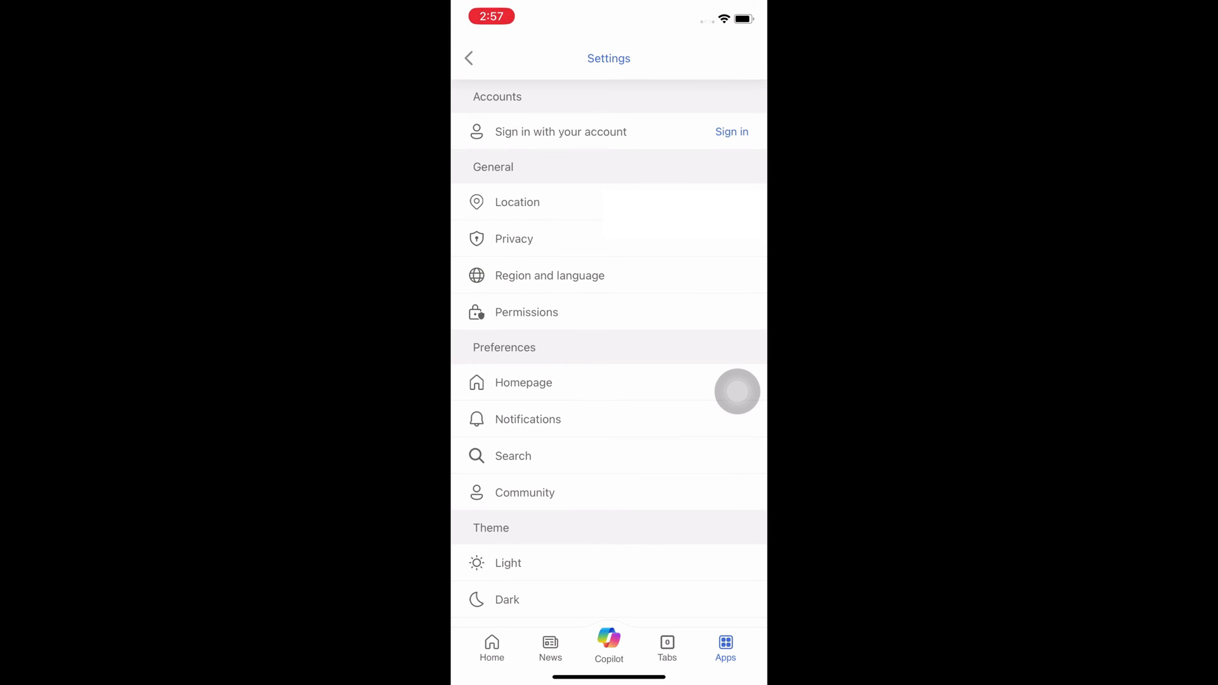
# Step: Sign in with the account e-mail, request an emailed sign-in code, and enter it
pyautogui.click(732, 132)
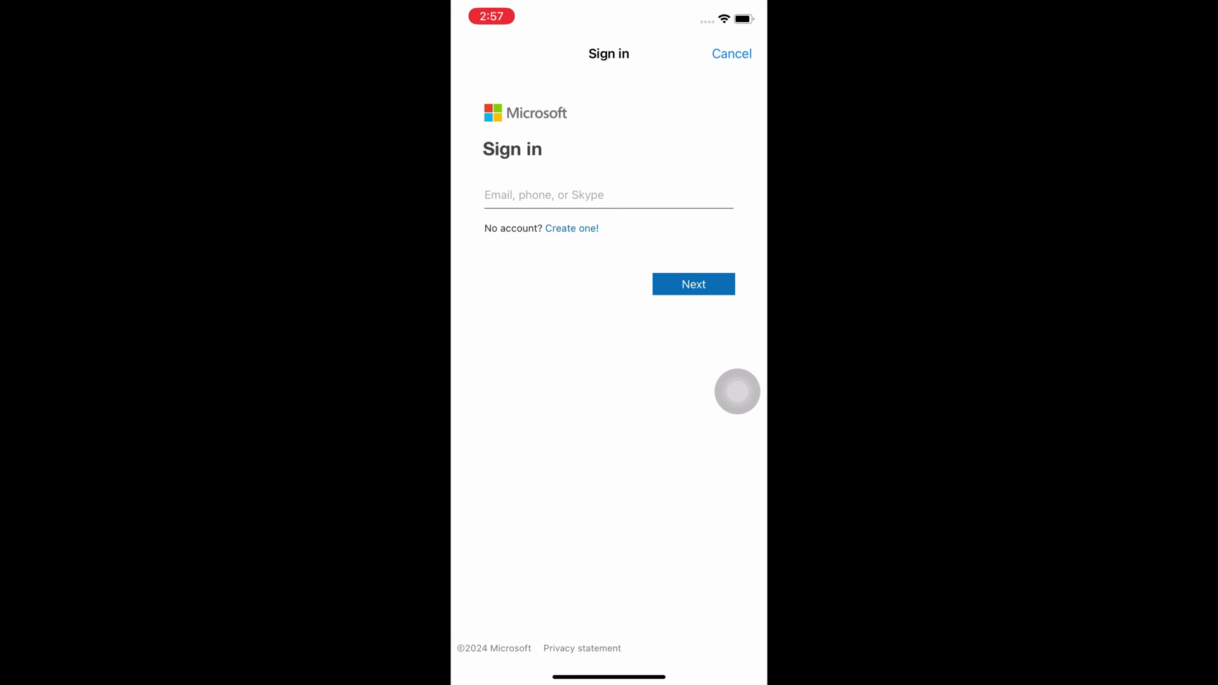
pyautogui.click(571, 195)
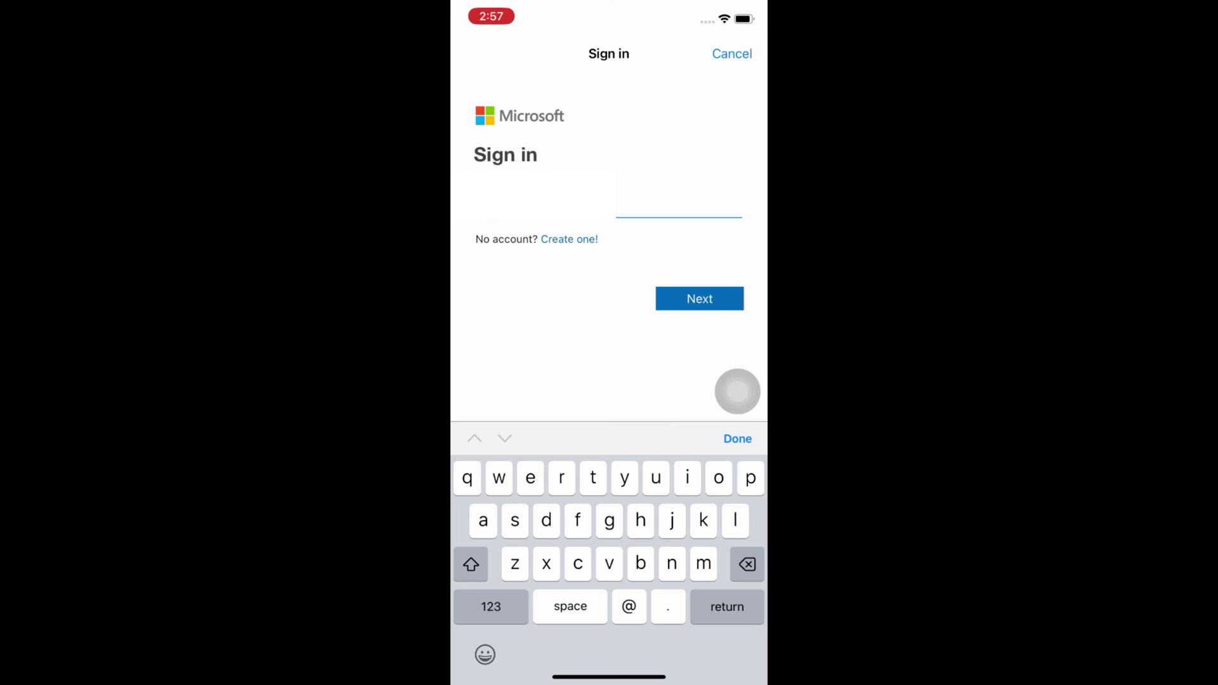
pyautogui.press('Return')
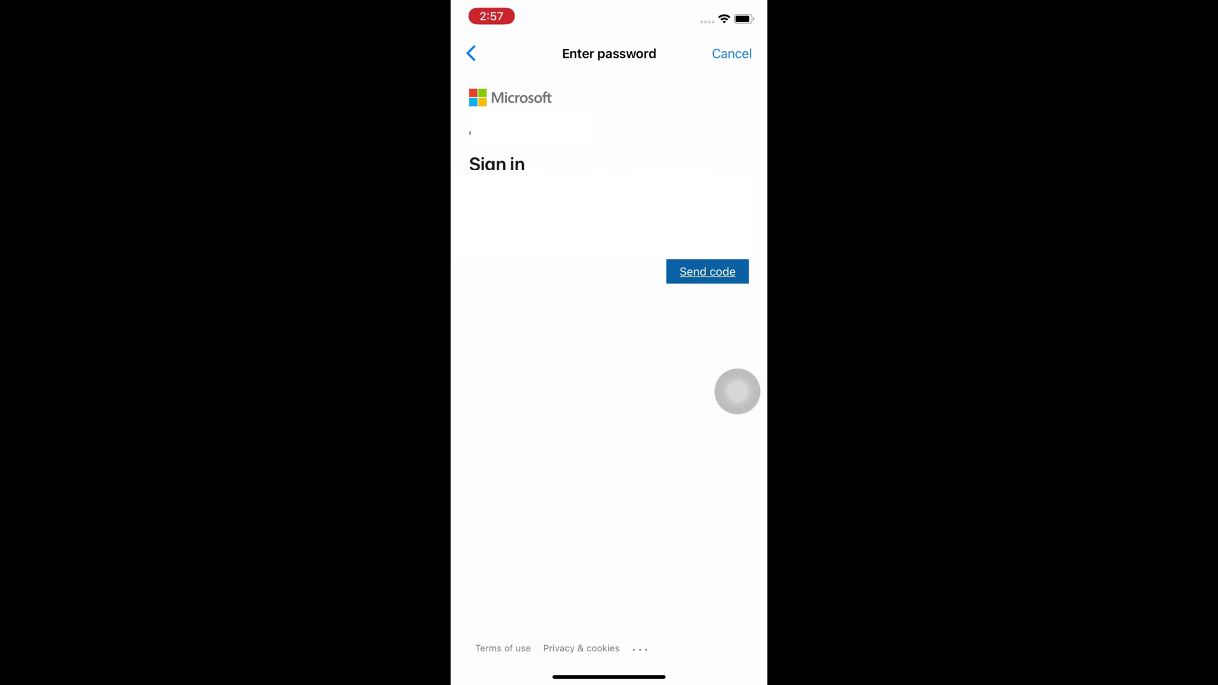
pyautogui.click(708, 271)
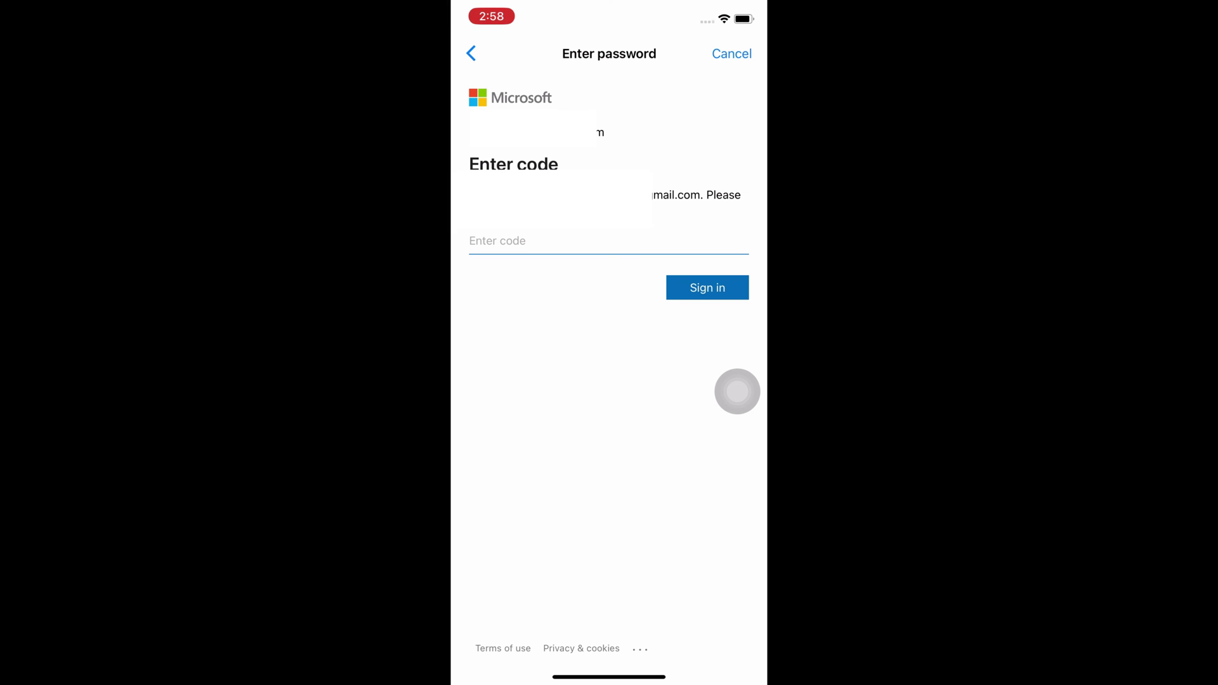
pyautogui.click(571, 241)
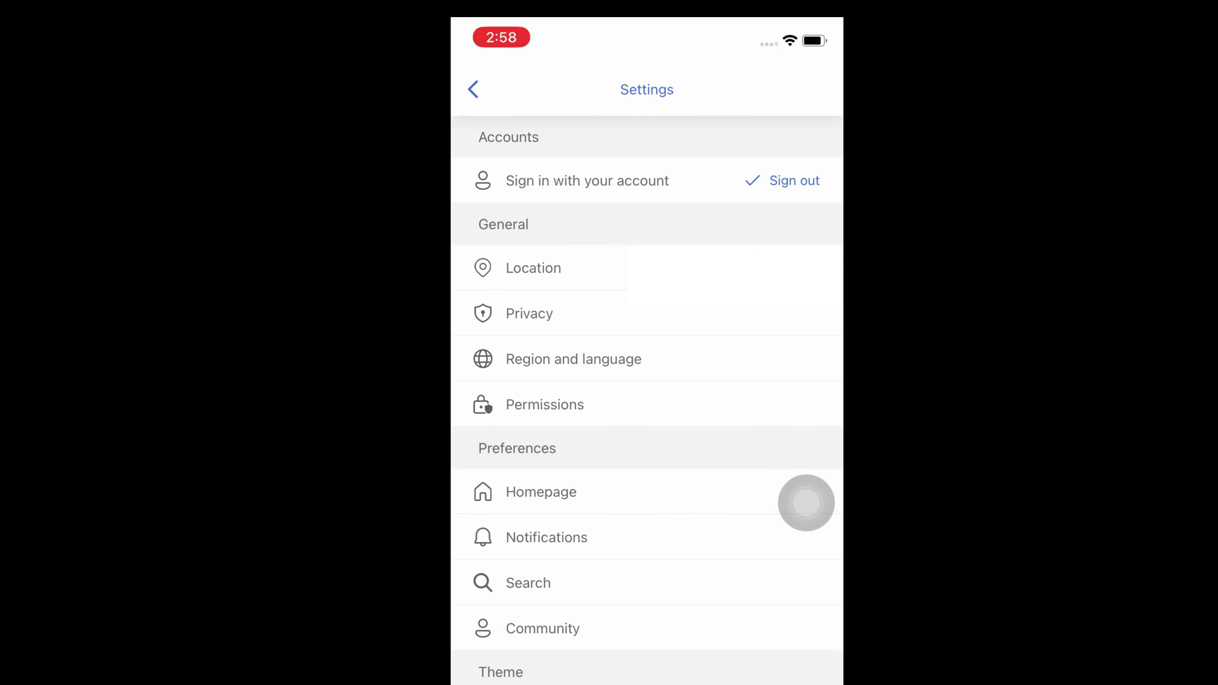
pyautogui.click(473, 89)
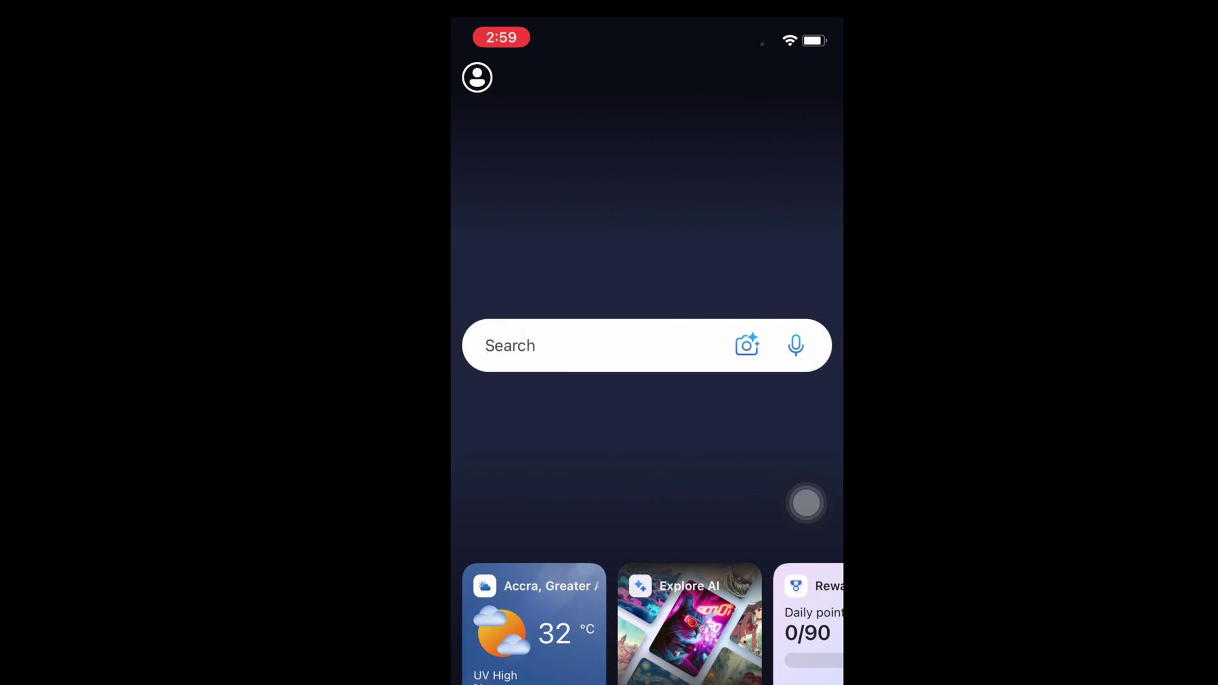
pyautogui.hscroll(3, 647, 622)
pyautogui.hscroll(5, 647, 621)
pyautogui.hscroll(3, 647, 622)
pyautogui.hscroll(-2, 647, 621)
pyautogui.hscroll(2, 648, 622)
pyautogui.hscroll(-5, 647, 621)
pyautogui.hscroll(3, 647, 621)
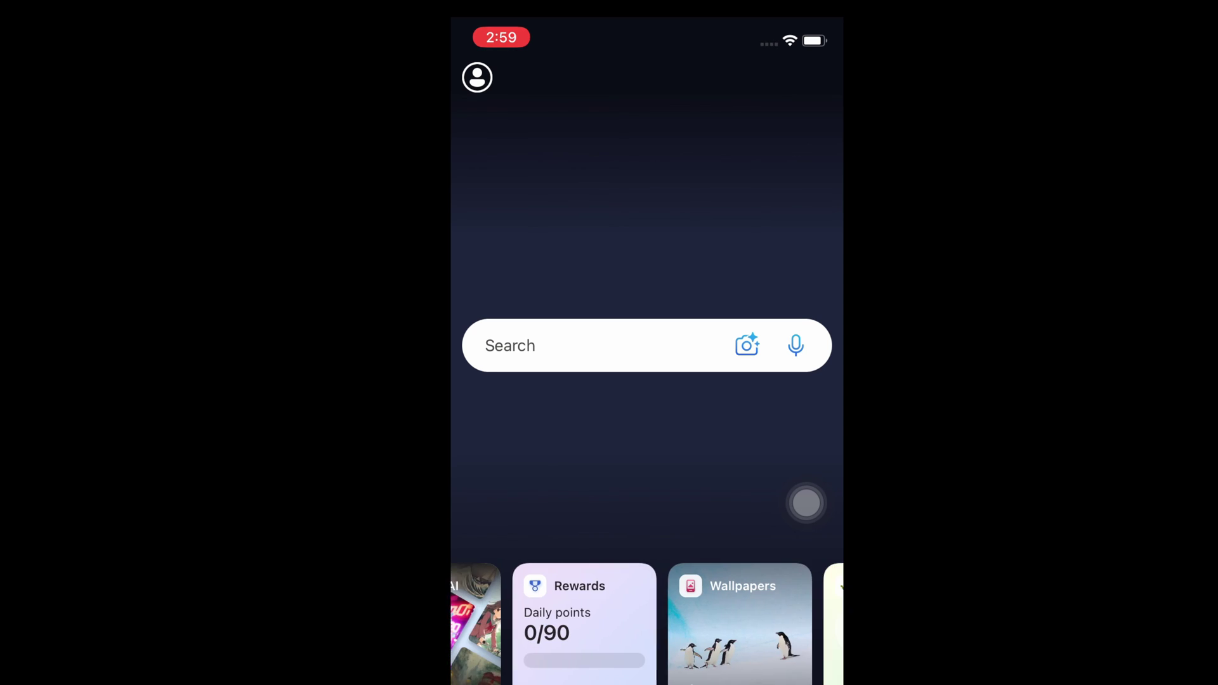
pyautogui.hscroll(2, 647, 622)
pyautogui.hscroll(3, 647, 622)
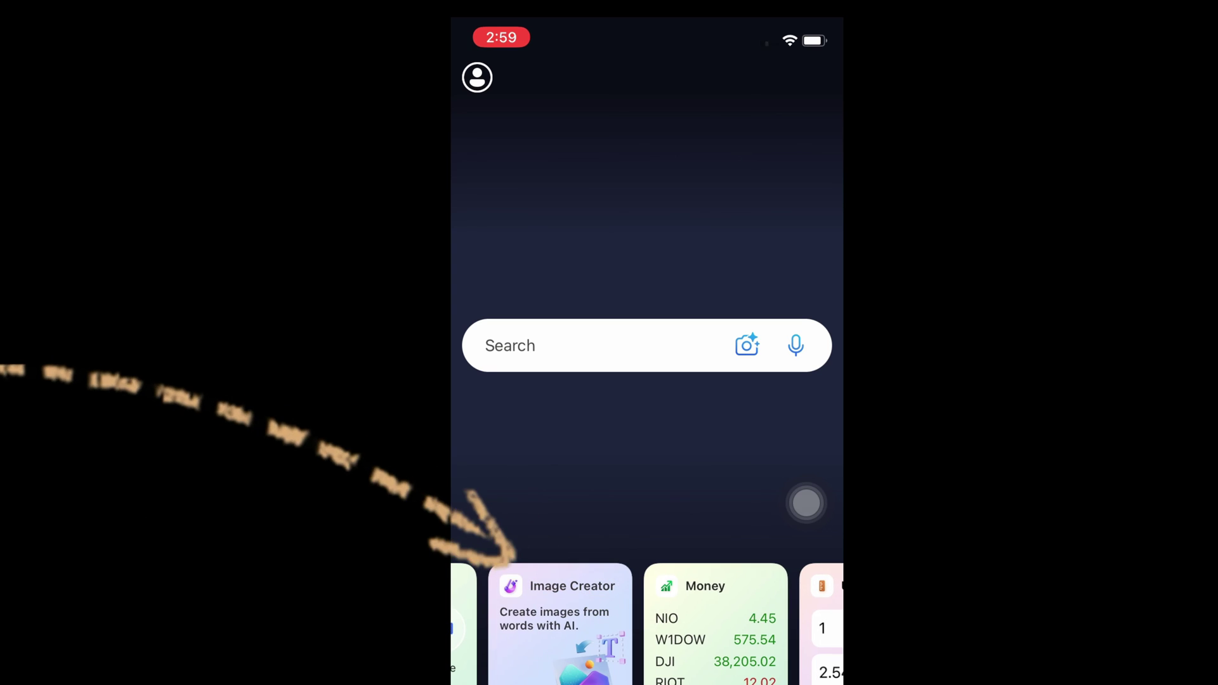
pyautogui.hscroll(2, 609, 498)
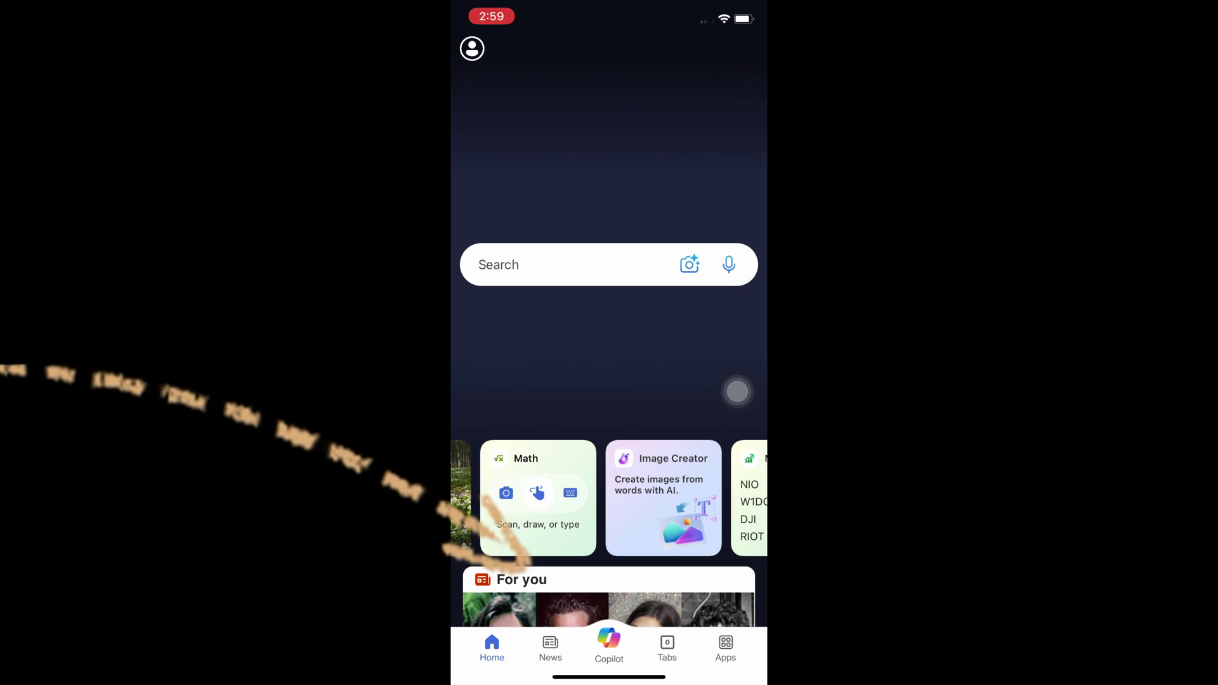
pyautogui.hscroll(-3, 609, 498)
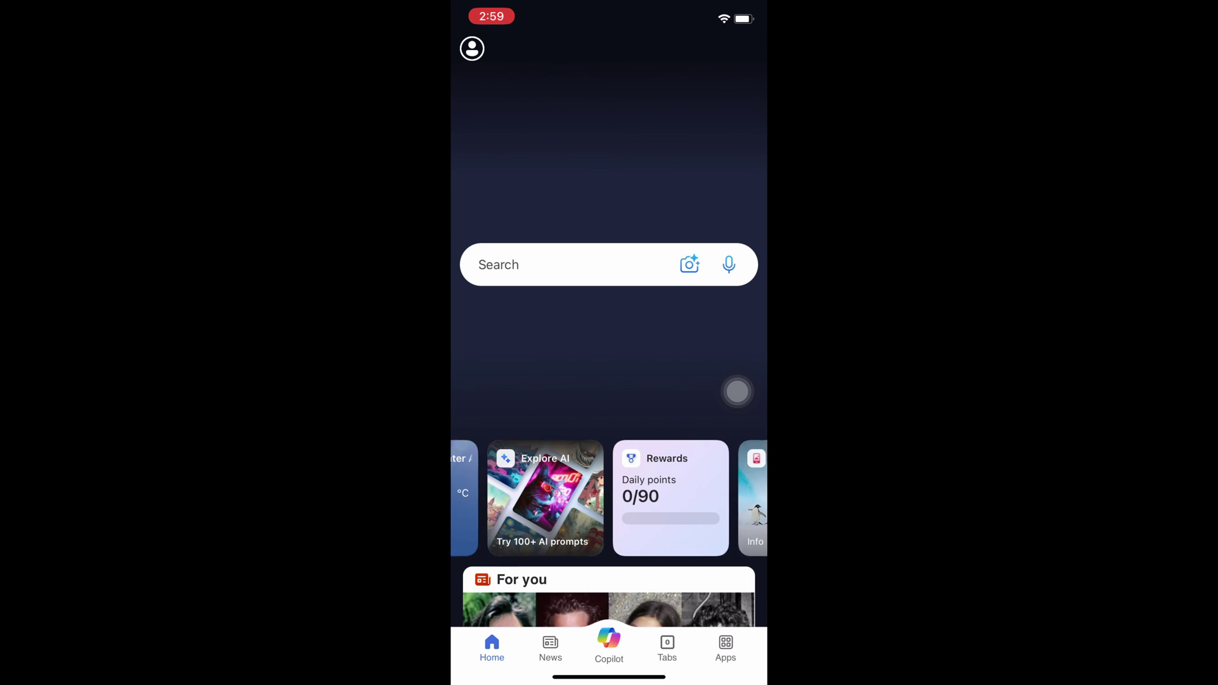
pyautogui.hscroll(2, 609, 498)
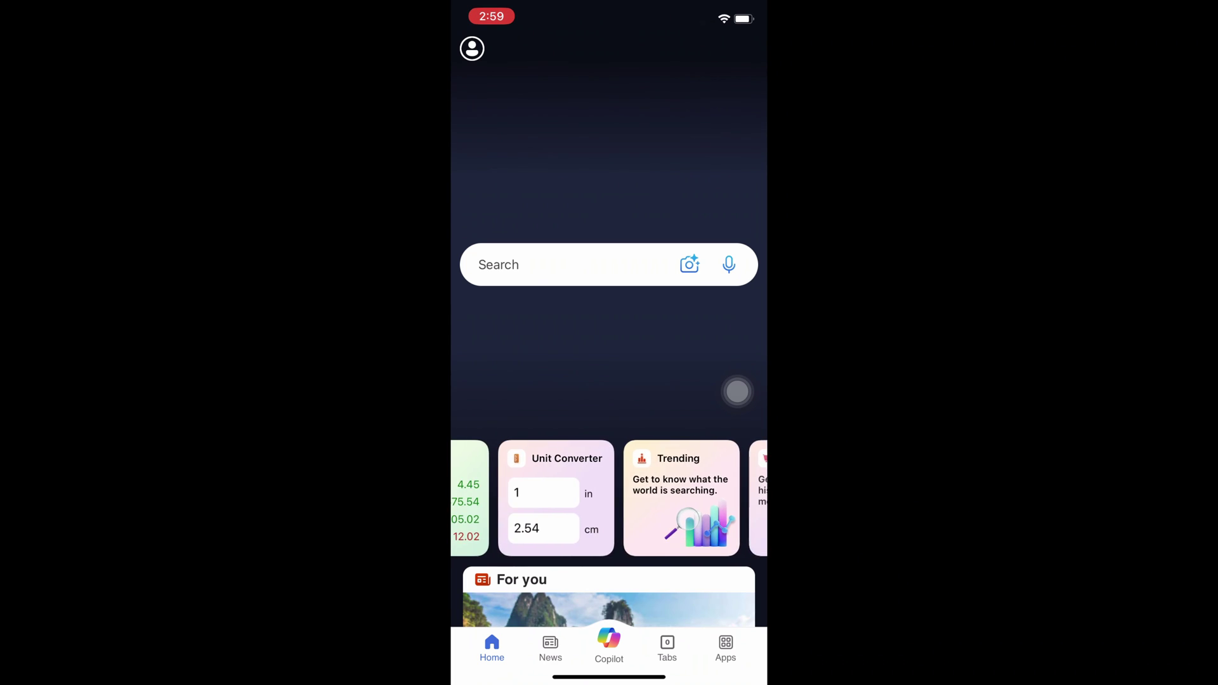
# Step: Open Bing Image Creator from its card and dismiss the keyboard and template suggestions
pyautogui.click(631, 498)
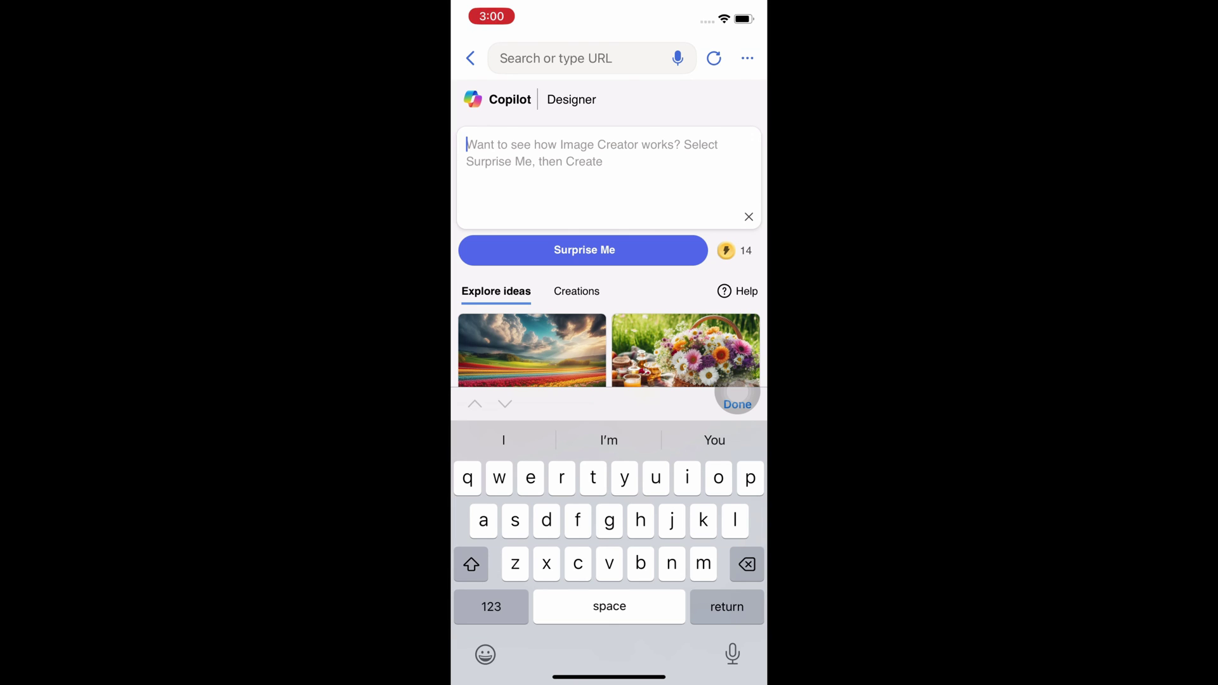
pyautogui.scroll(-1, 609, 235)
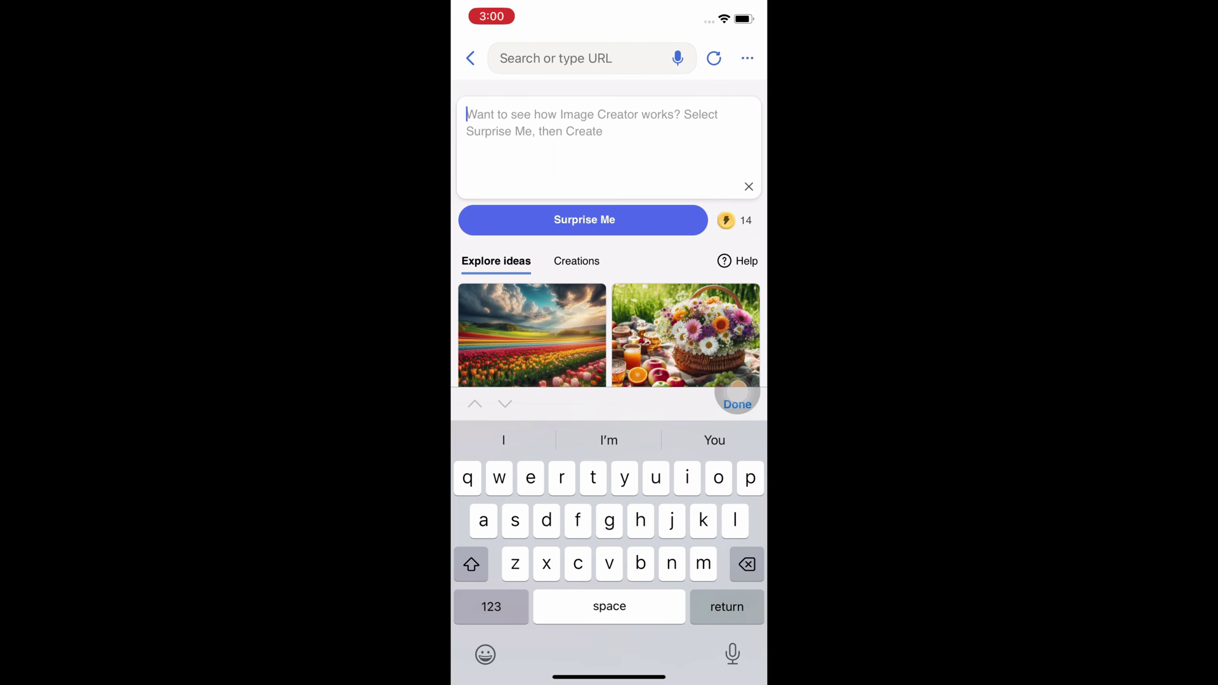
pyautogui.scroll(-5, 609, 253)
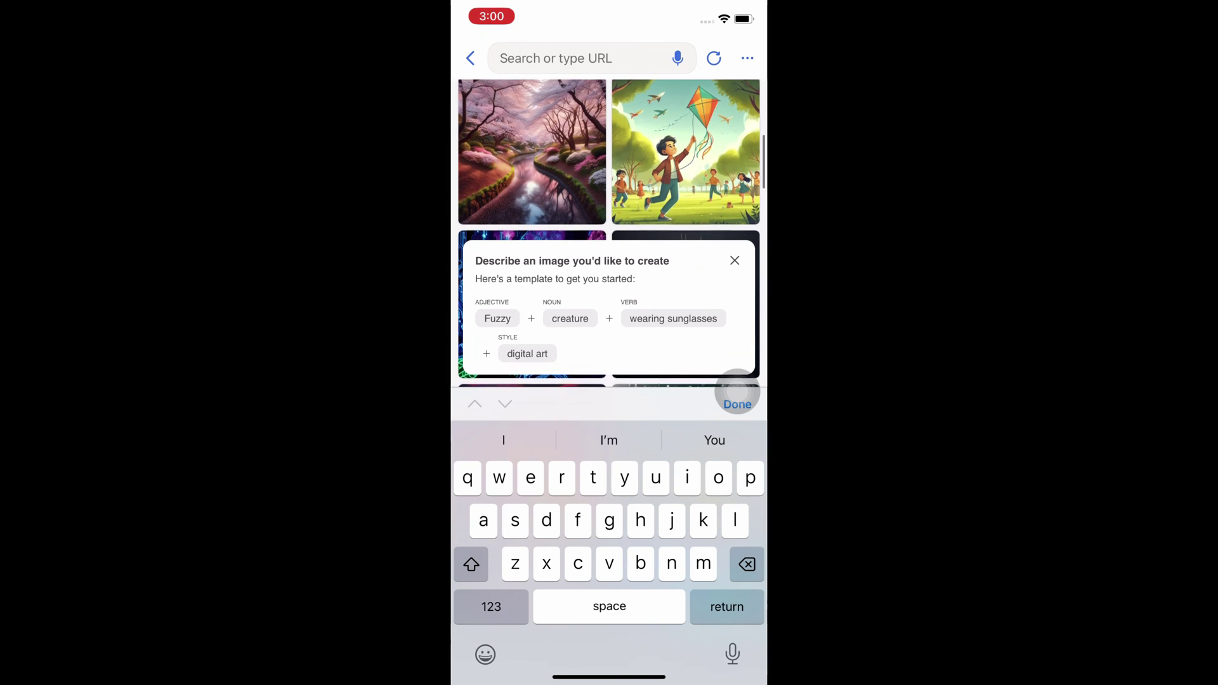
pyautogui.click(737, 392)
pyautogui.scroll(5, 609, 380)
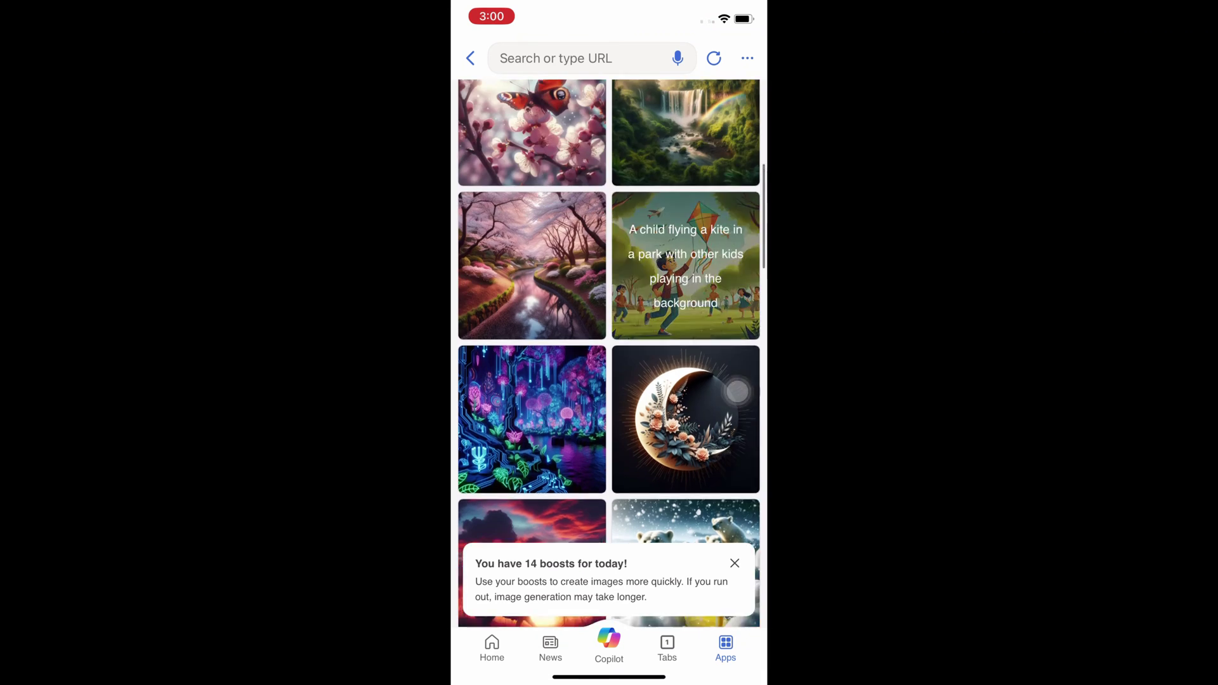
# Step: Show the Creations with the four crying-boy-in-canoe images and select the old prompt text
pyautogui.click(577, 294)
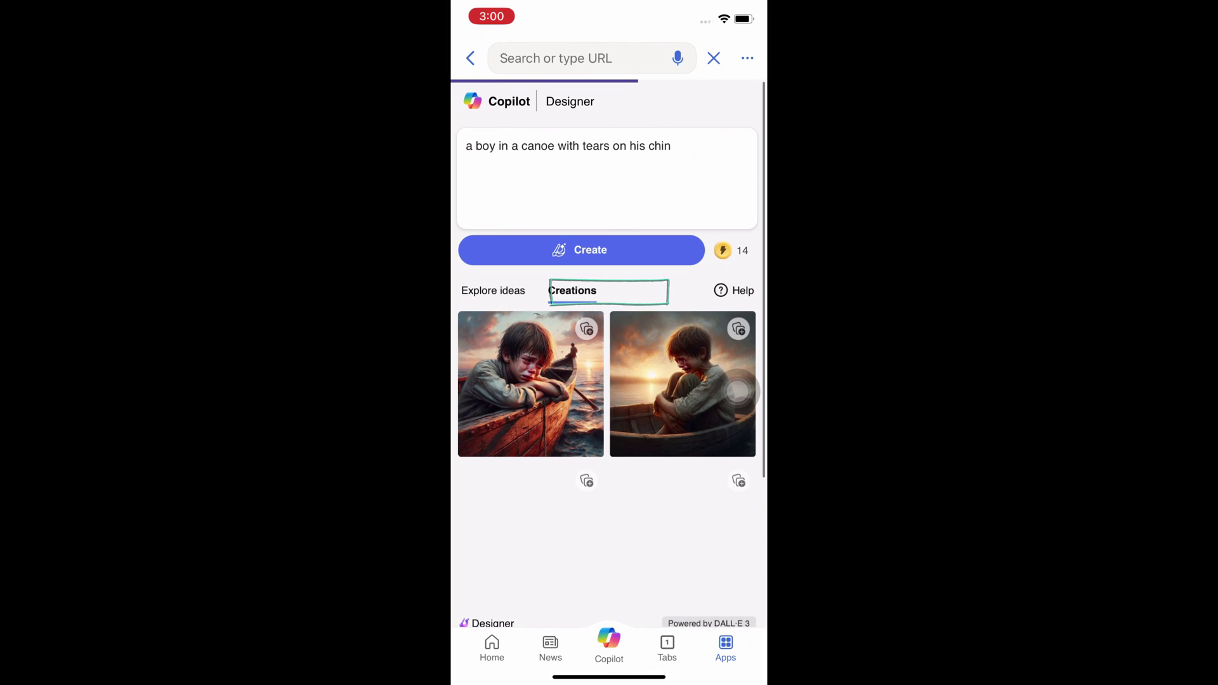
pyautogui.scroll(-3, 610, 381)
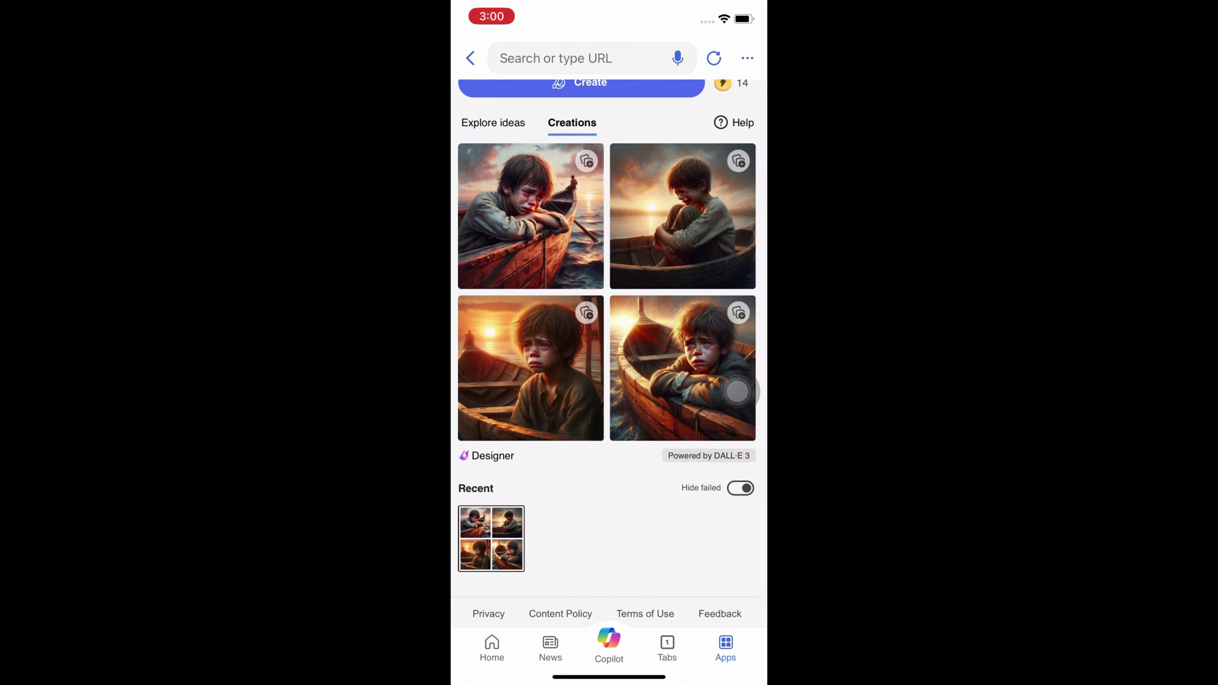
pyautogui.scroll(3, 609, 349)
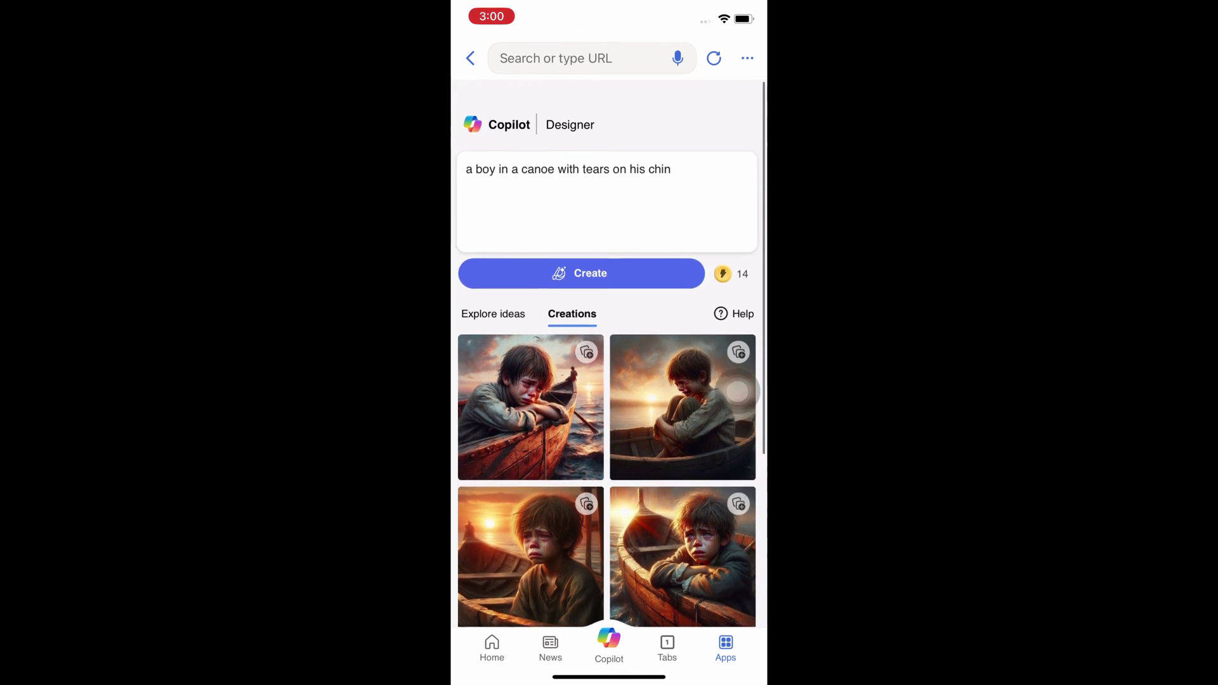
pyautogui.click(571, 147)
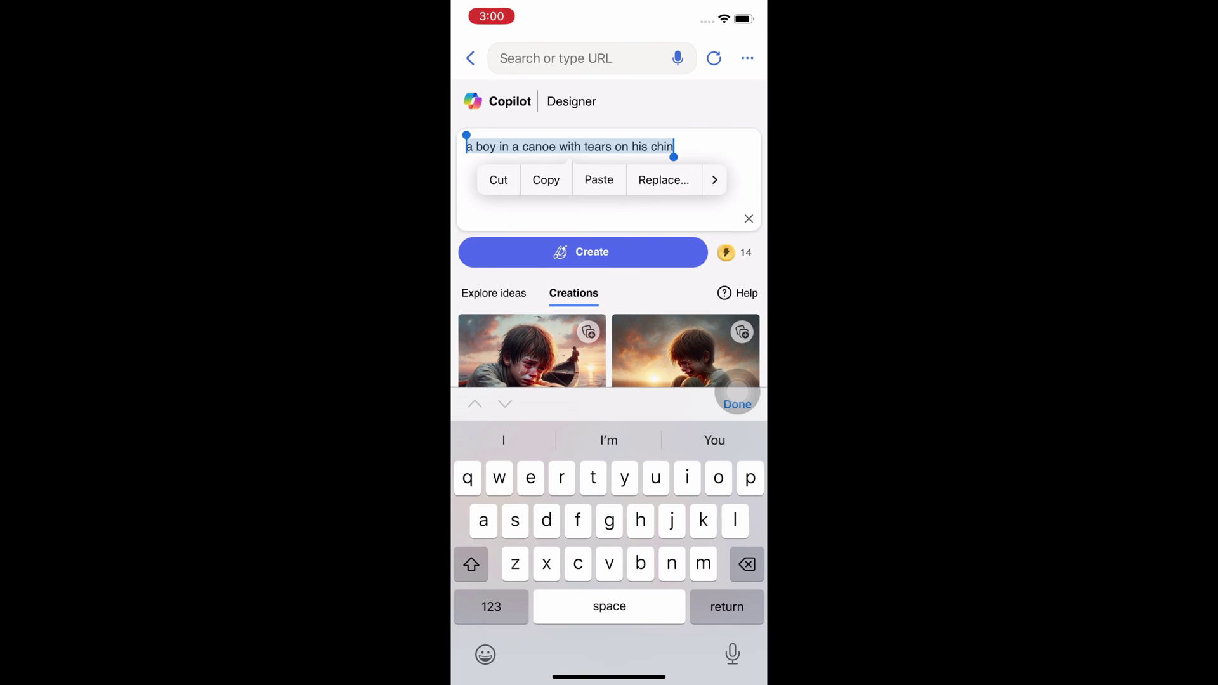
# Step: Replace the prompt with 'man carrying baby on his shoulders wearing blue strip cloth wrap around his waist' and create
pyautogui.press('BackSpace')
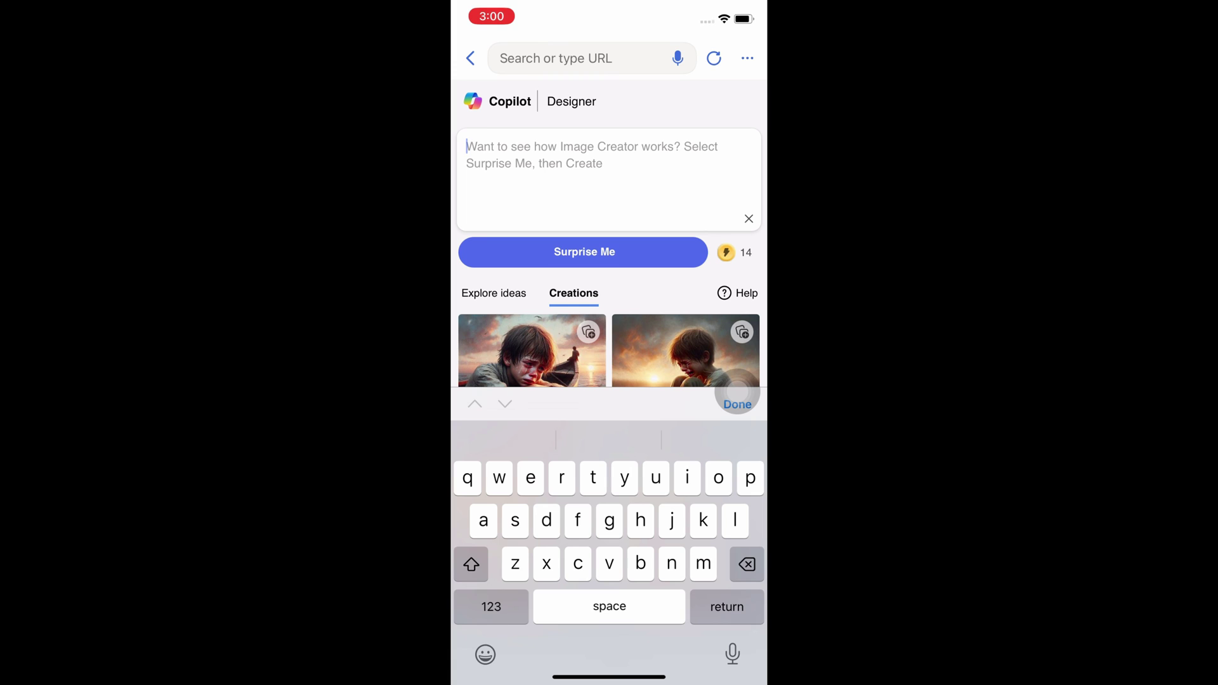
pyautogui.write('man ca')
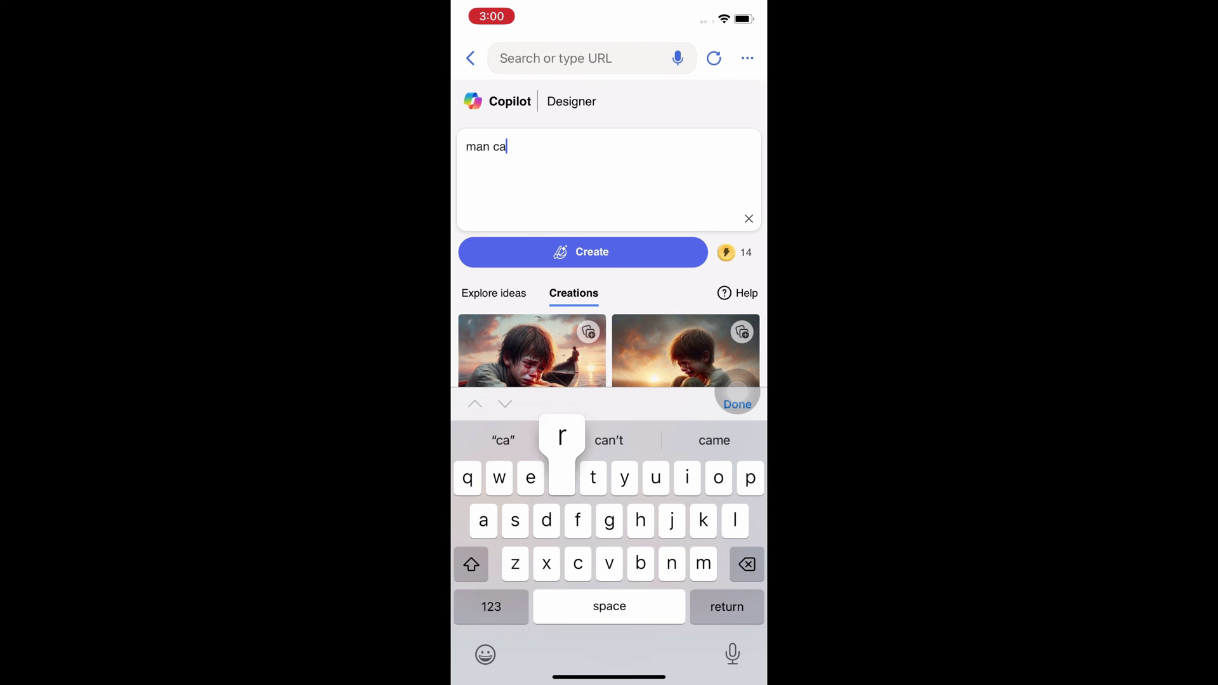
pyautogui.write('rrying baby on his shoulder')
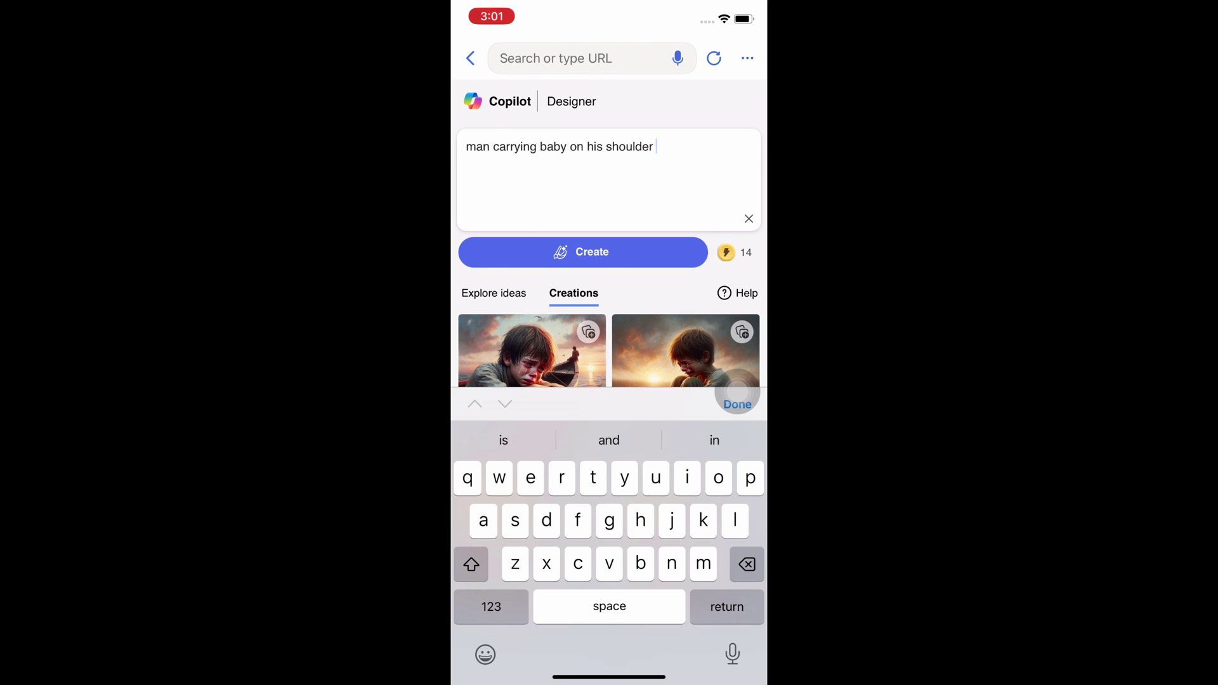
pyautogui.press('BackSpace')
pyautogui.write('s wearing ')
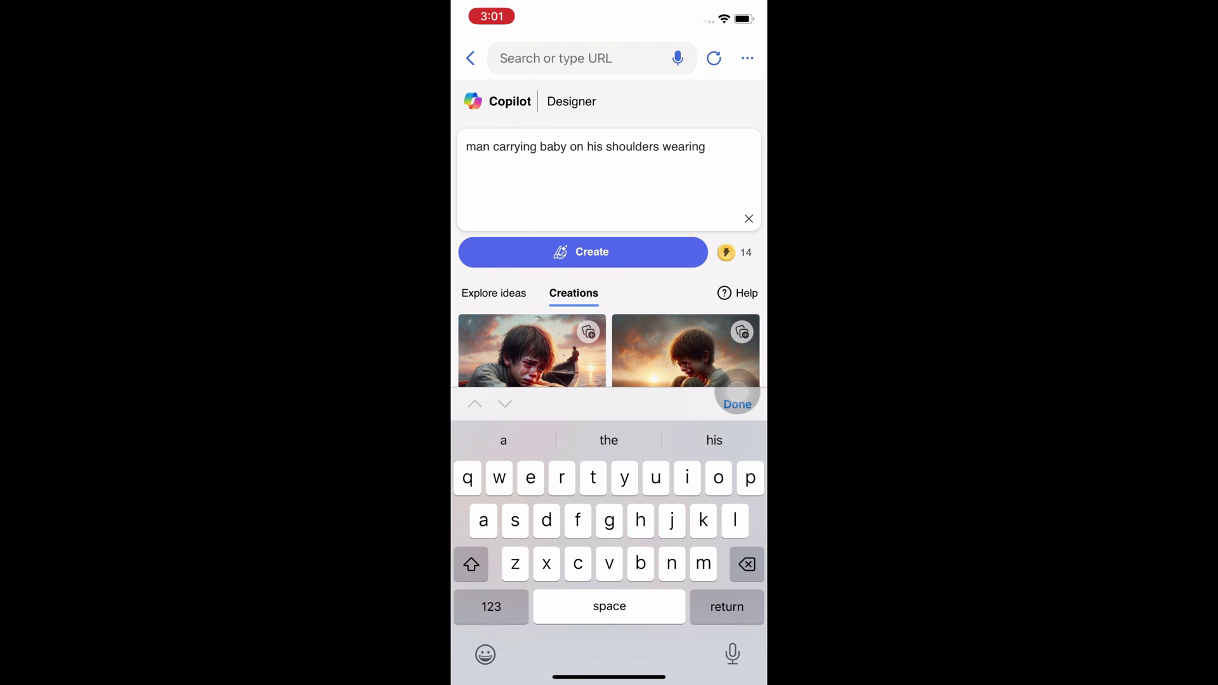
pyautogui.write('blue strip ')
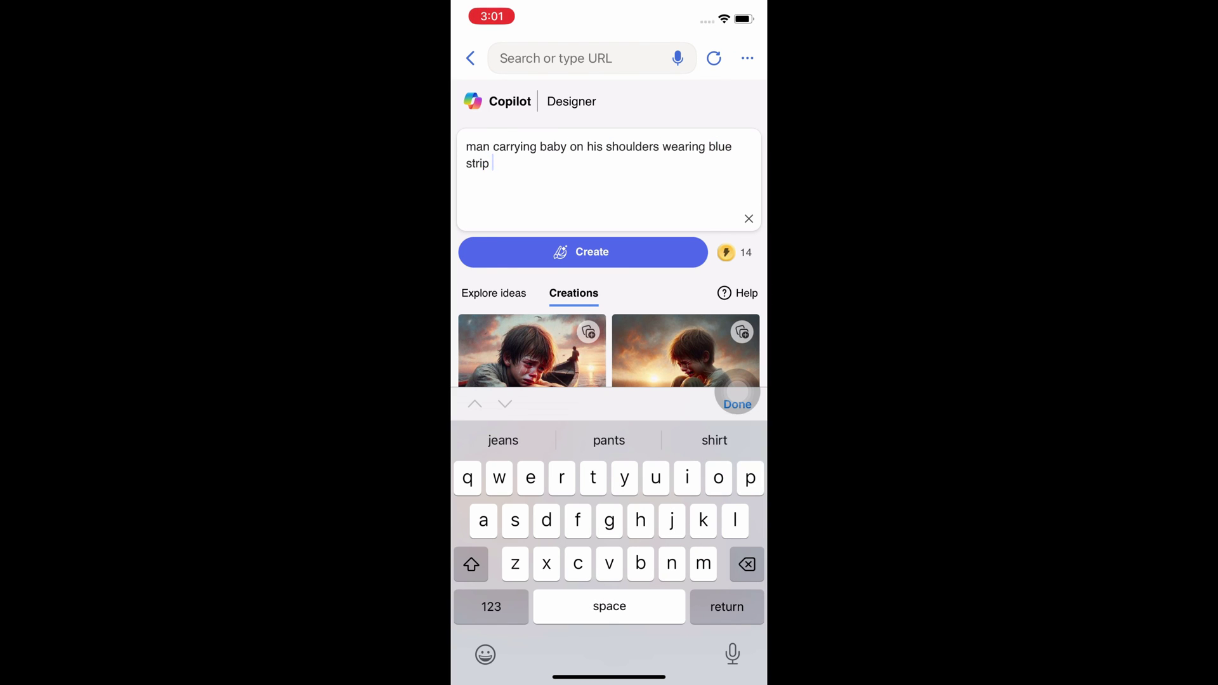
pyautogui.write('cloth ')
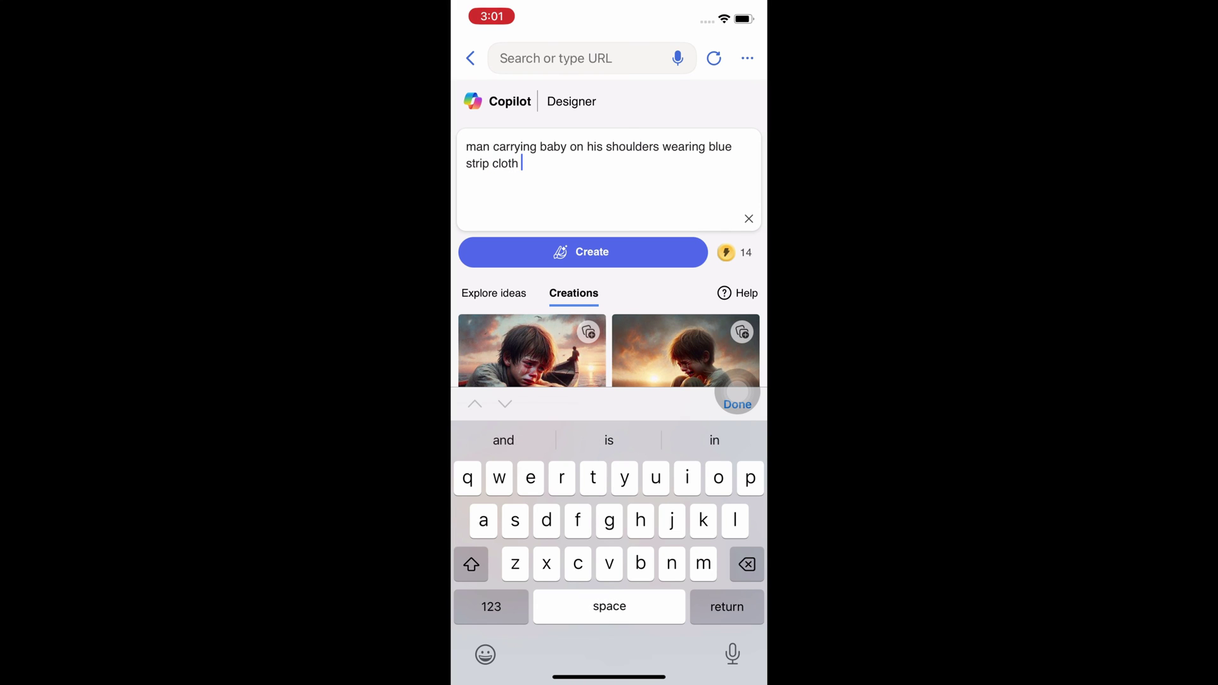
pyautogui.write('wrap around his w')
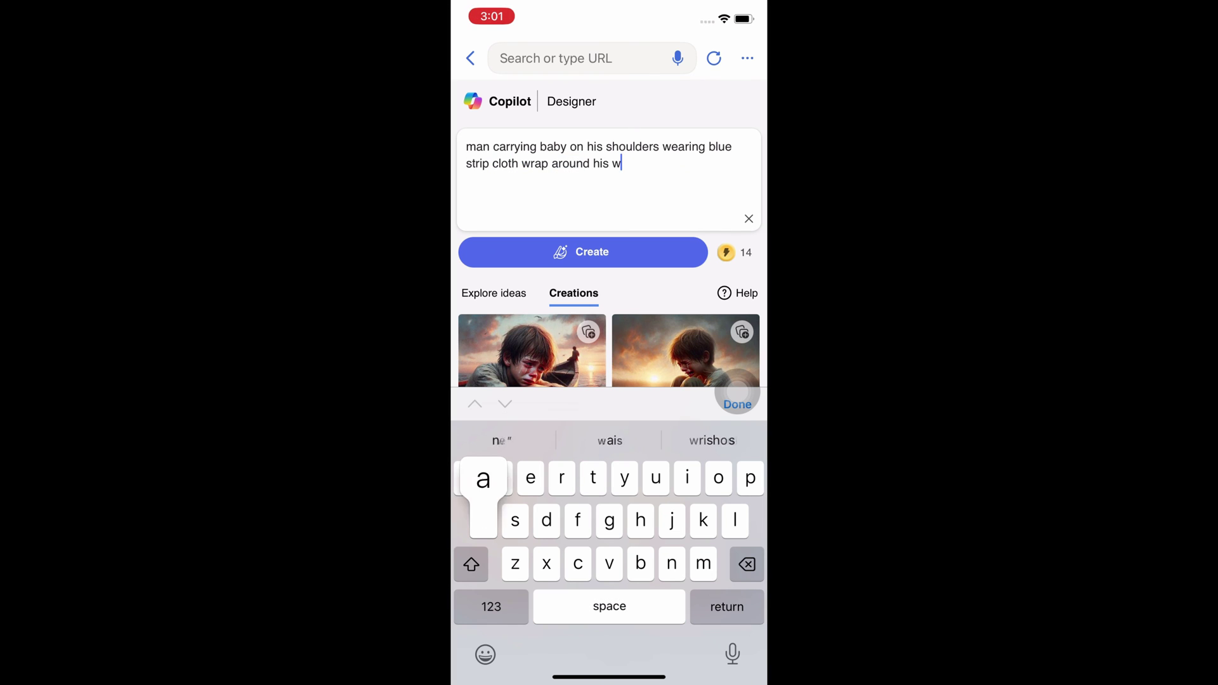
pyautogui.write('ais')
pyautogui.click(609, 439)
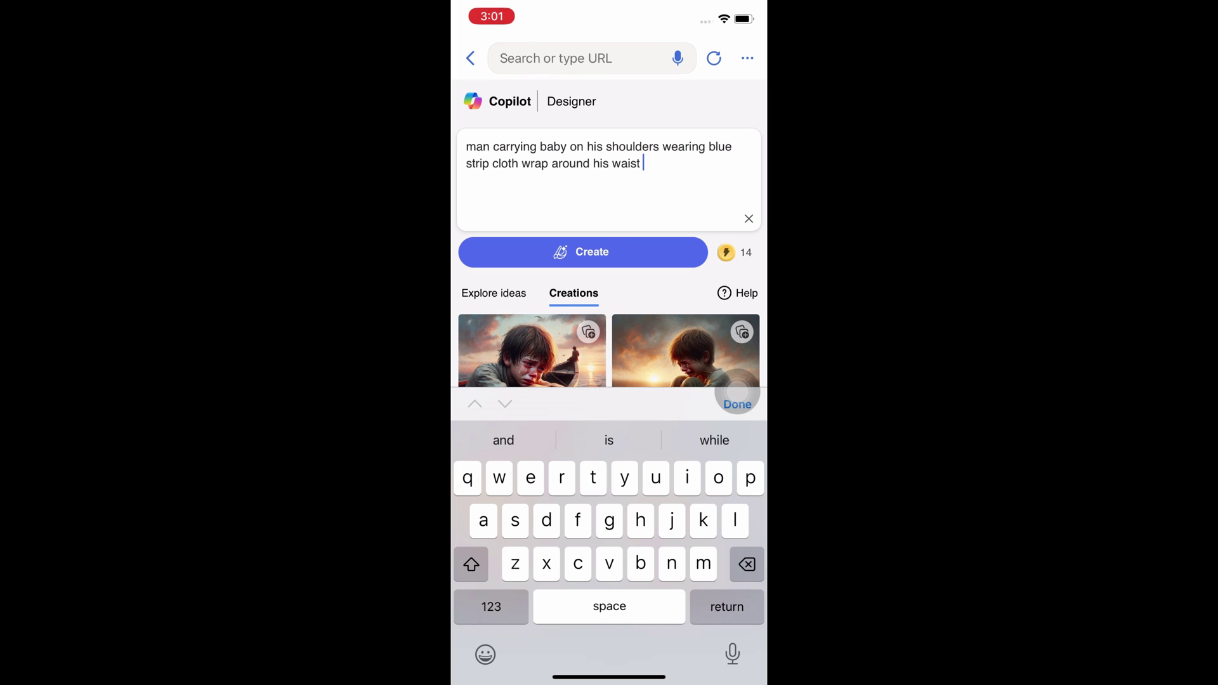
pyautogui.click(737, 399)
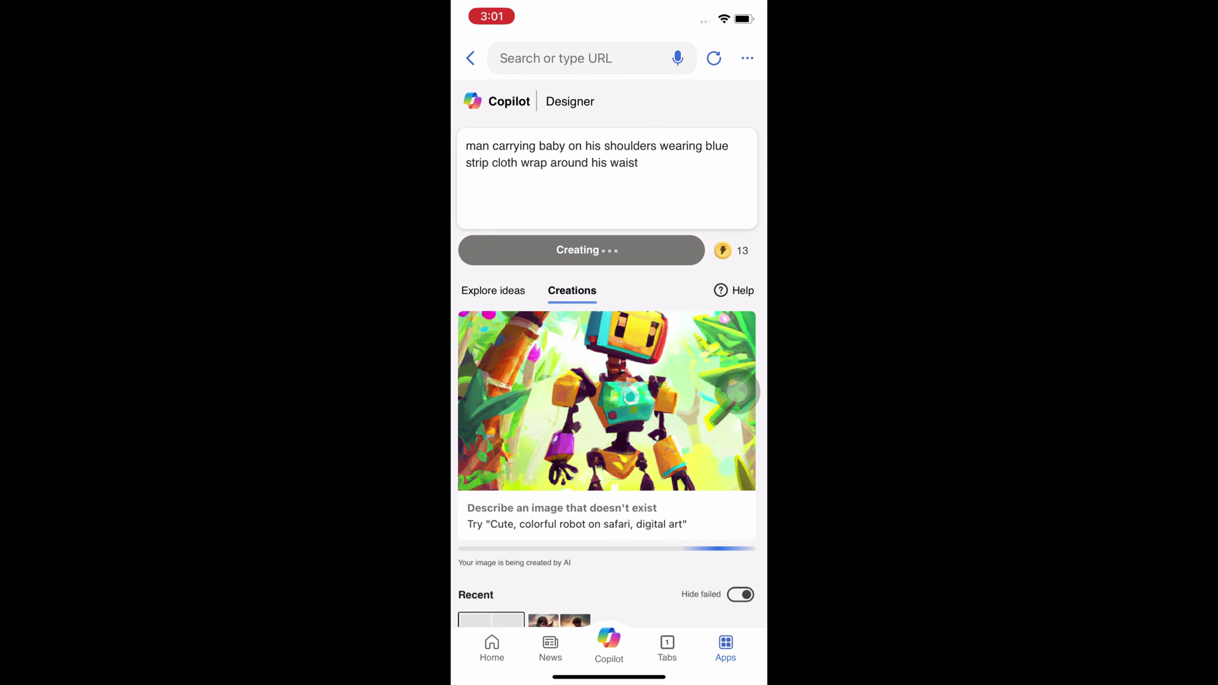
# Step: View one of the four generated images full screen, then close it
pyautogui.click(737, 391)
pyautogui.click(469, 98)
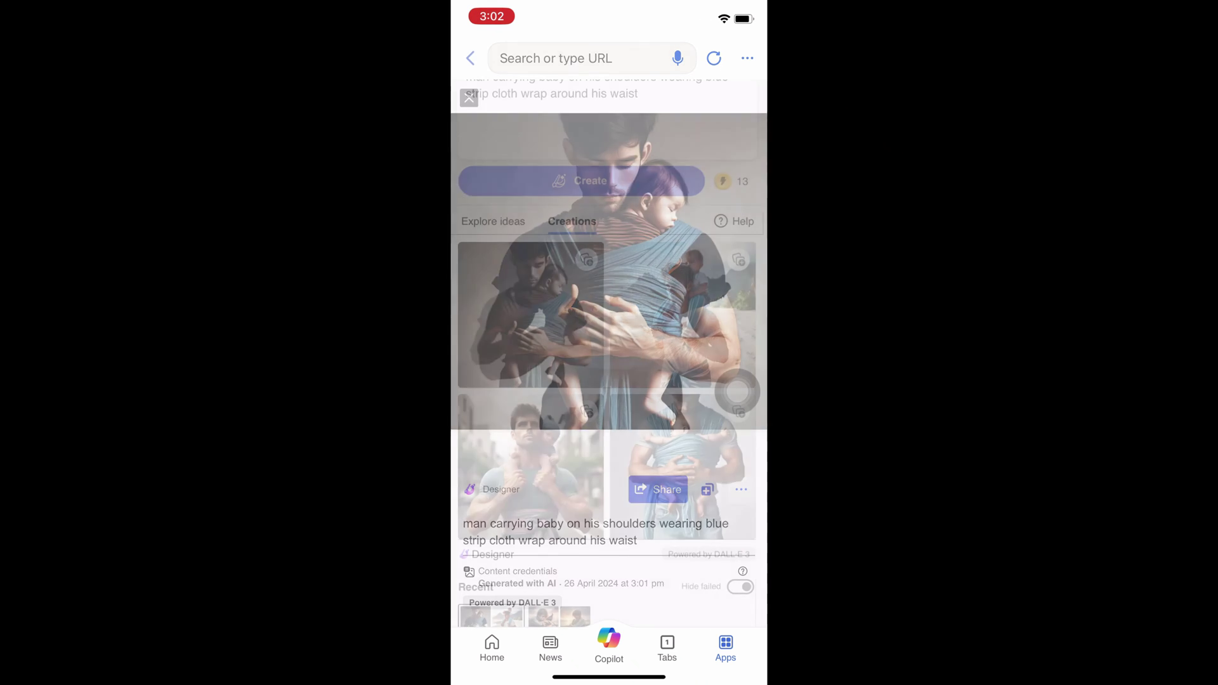
pyautogui.scroll(-3, 609, 349)
pyautogui.scroll(3, 737, 392)
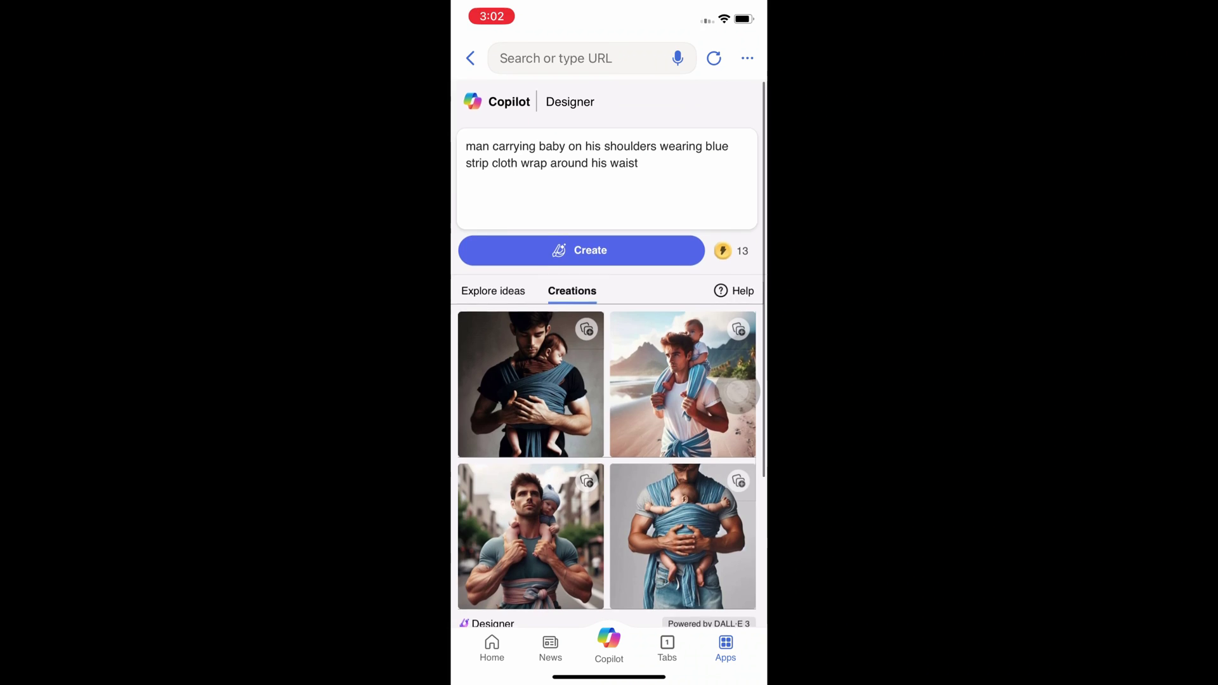